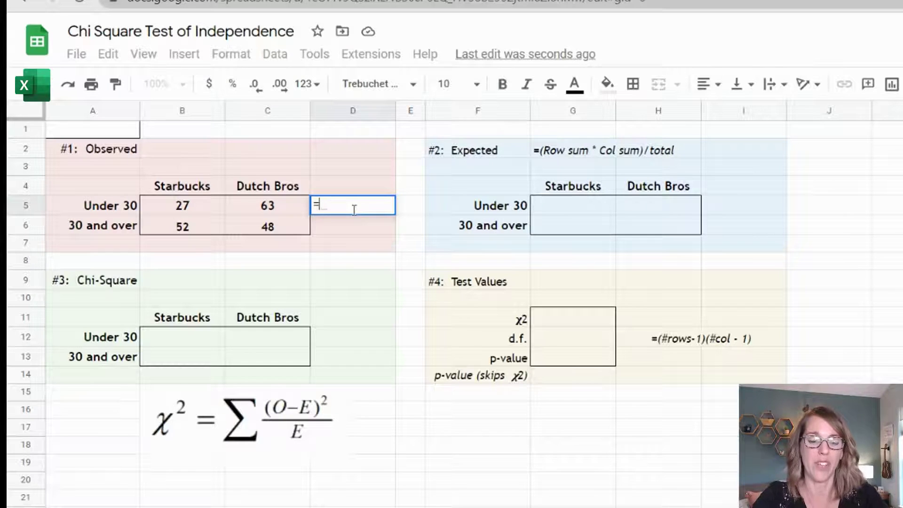
# Step: Total the Under 30 row in D5 with a SUM of B5:C5 and fill the formula down to D6
pyautogui.write('sum(')
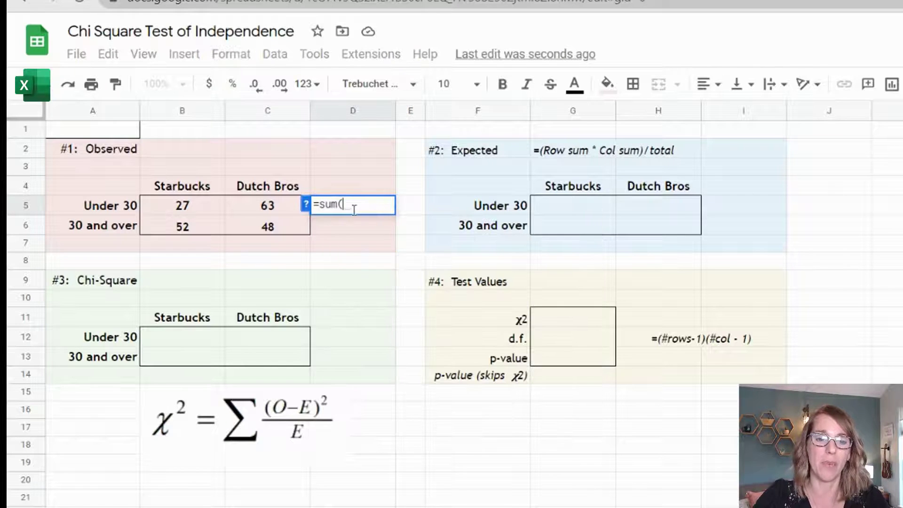
pyautogui.click(187, 211)
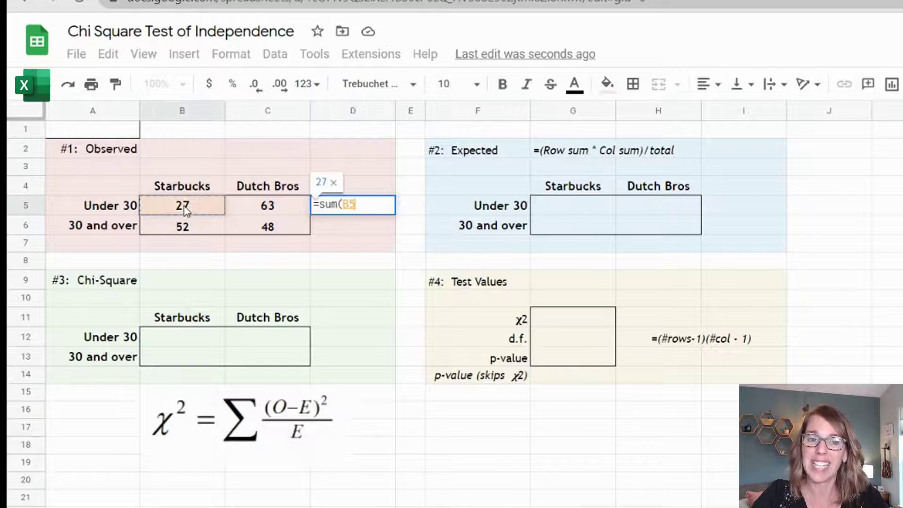
pyautogui.moveTo(203, 206); pyautogui.dragTo(247, 207)
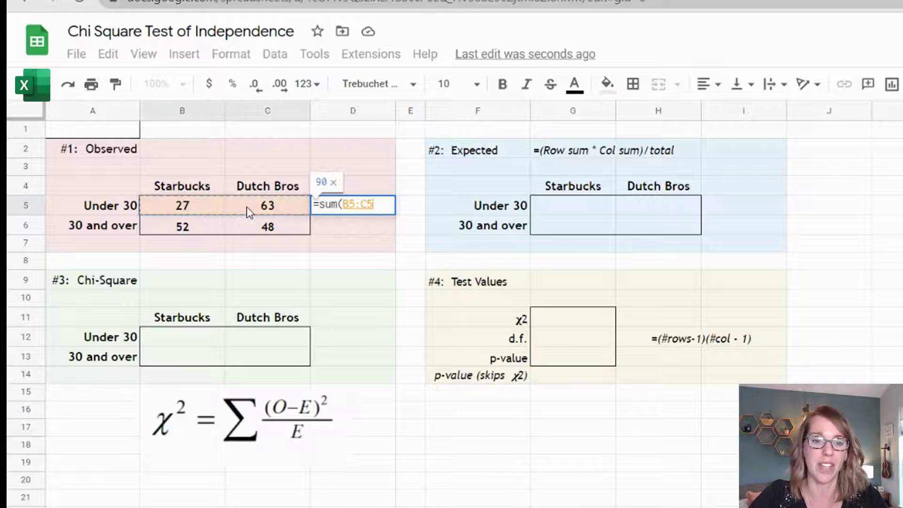
pyautogui.press('Return')
pyautogui.click(367, 208)
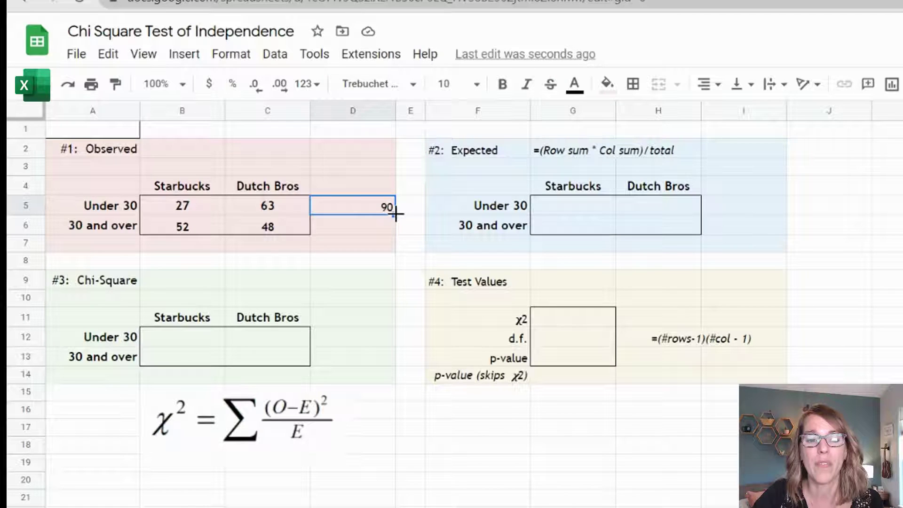
pyautogui.moveTo(395, 214); pyautogui.dragTo(395, 231)
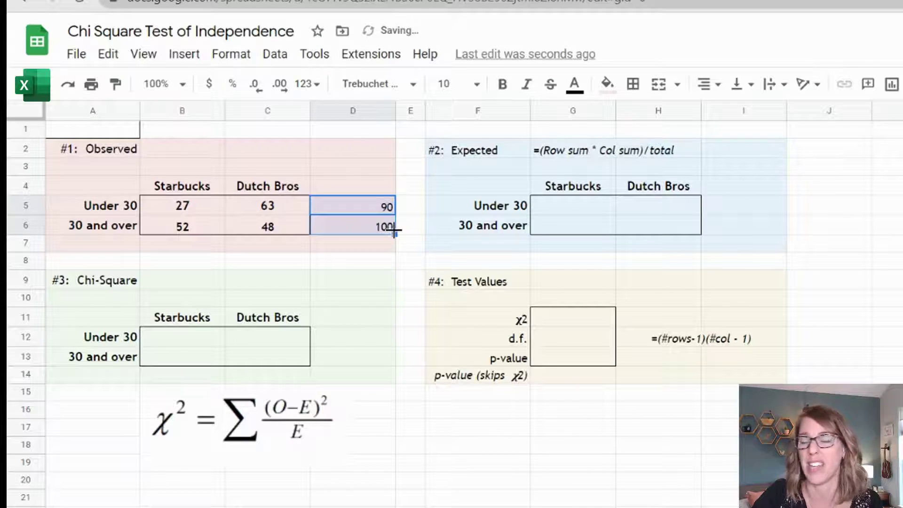
# Step: Total the Starbucks column in B7 with a SUM of B5:B6 and fill the formula across to C7
pyautogui.click(195, 243)
pyautogui.write('=sum(')
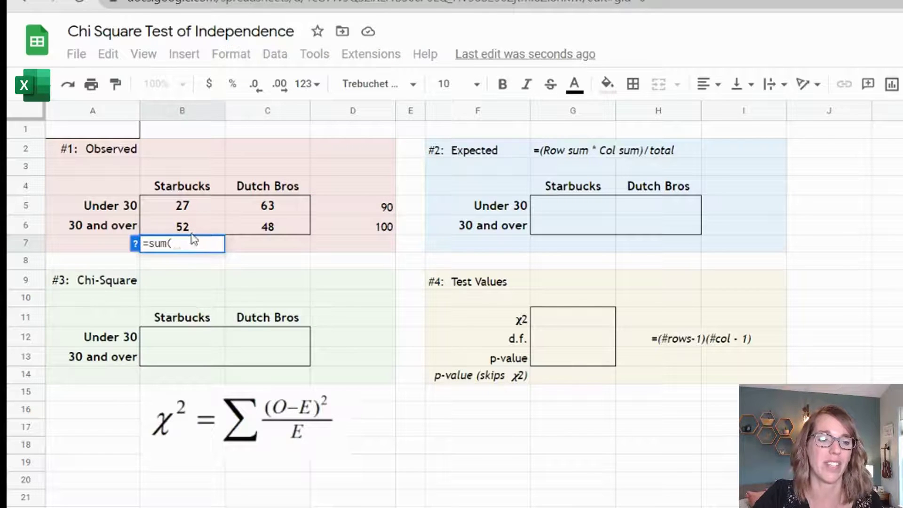
pyautogui.click(189, 227)
pyautogui.moveTo(190, 227); pyautogui.dragTo(188, 208)
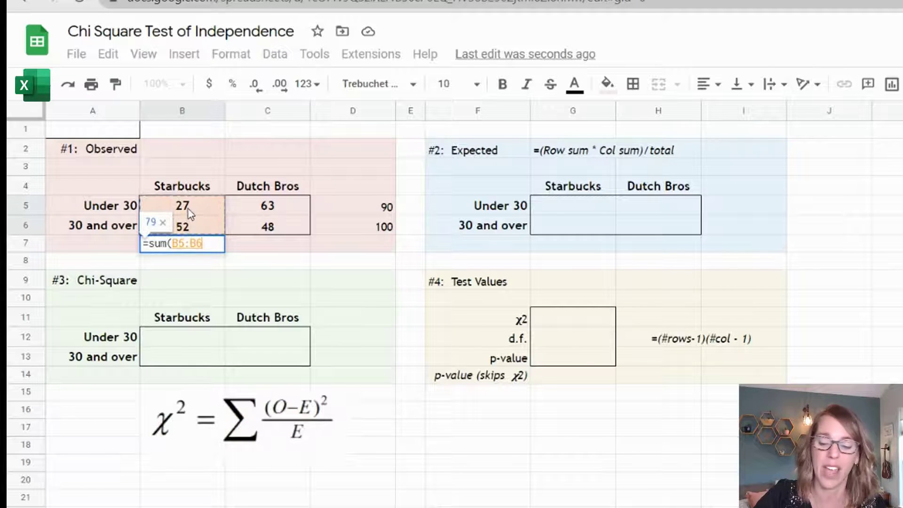
pyautogui.press('Return')
pyautogui.click(210, 245)
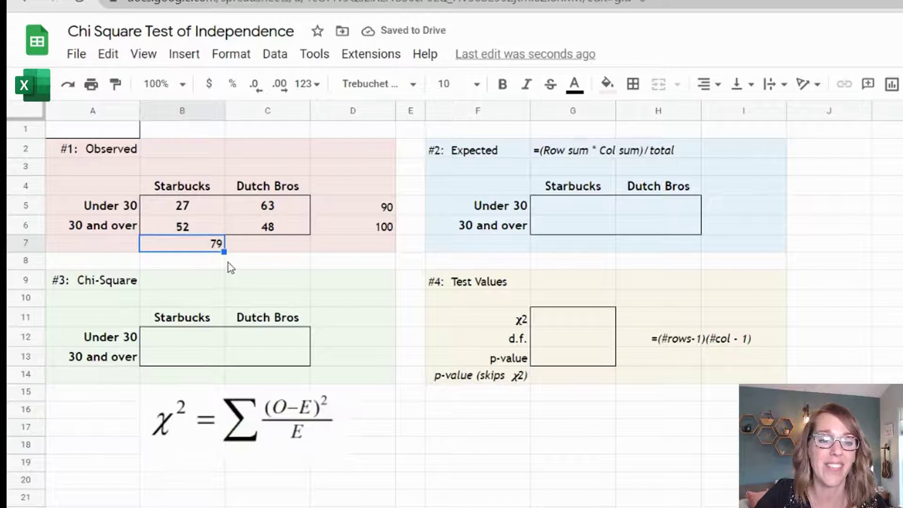
pyautogui.moveTo(223, 252); pyautogui.dragTo(262, 250)
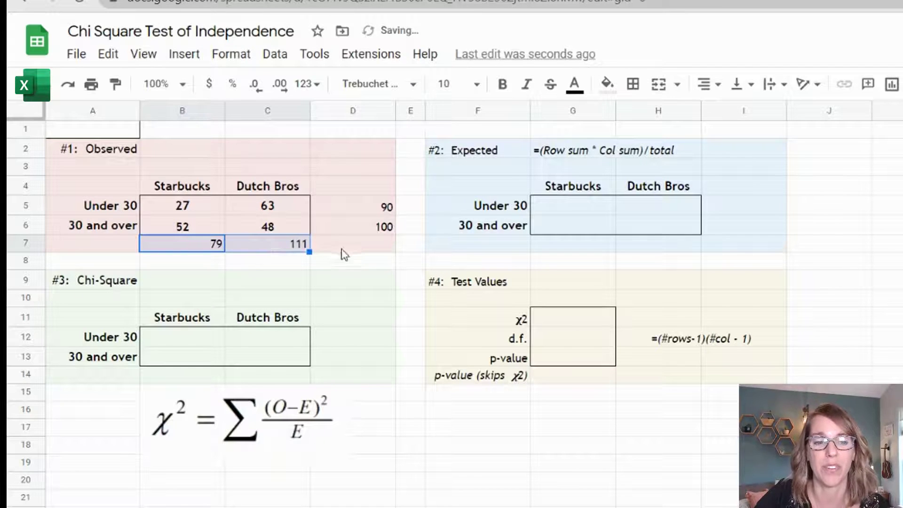
# Step: Compute the grand total in D7 as the sum of D5:D6 and put borders around that cell
pyautogui.click(359, 251)
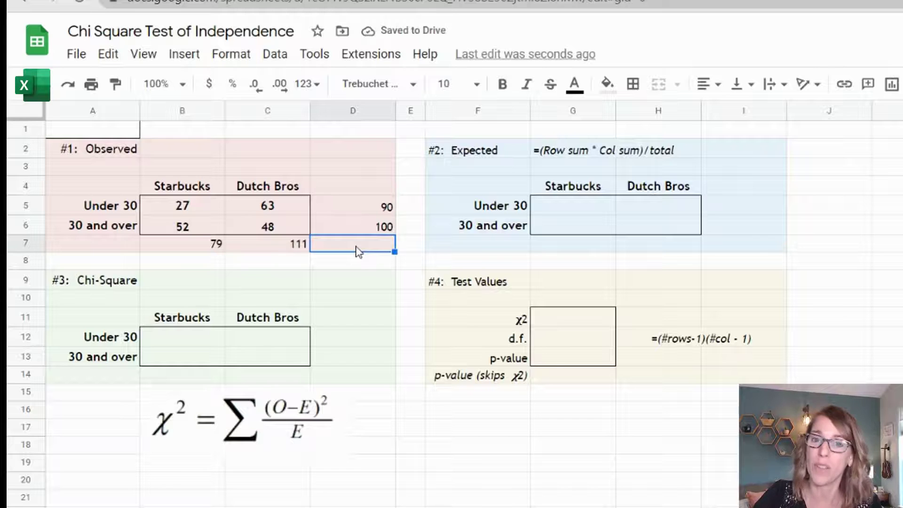
pyautogui.write('=sum')
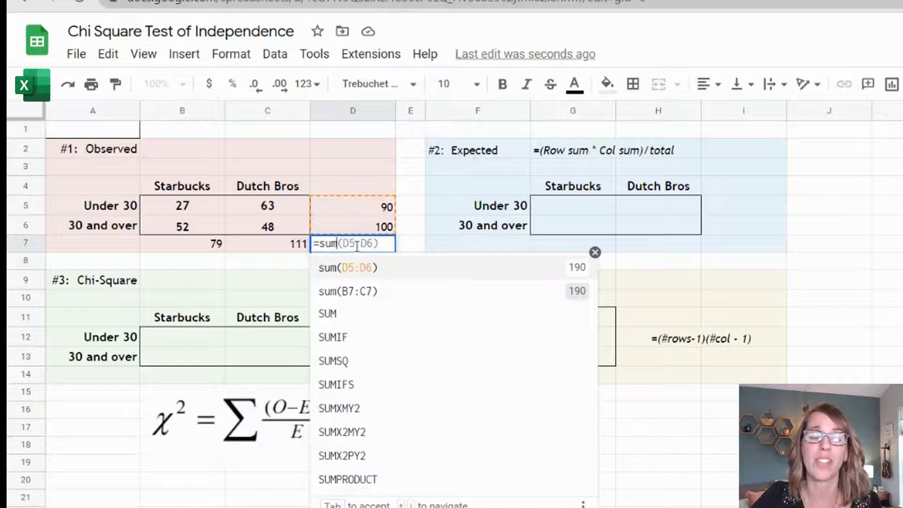
pyautogui.press('Tab')
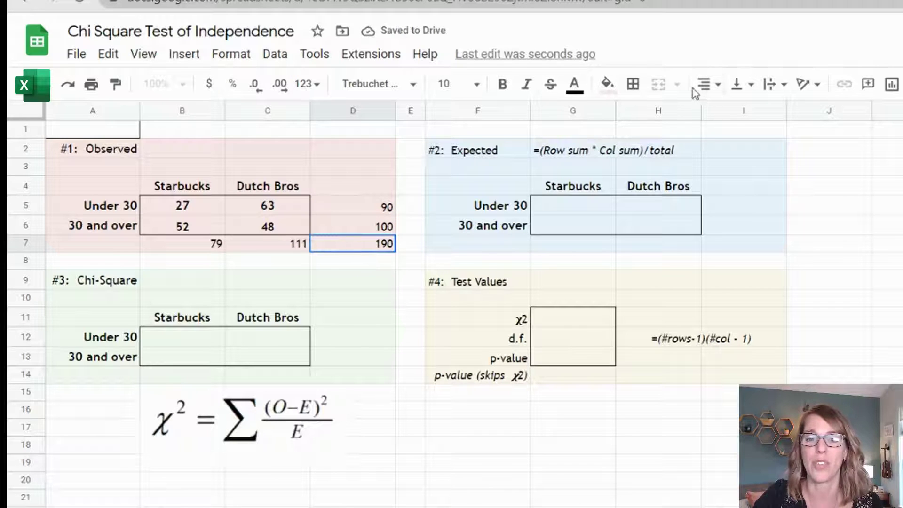
pyautogui.click(633, 84)
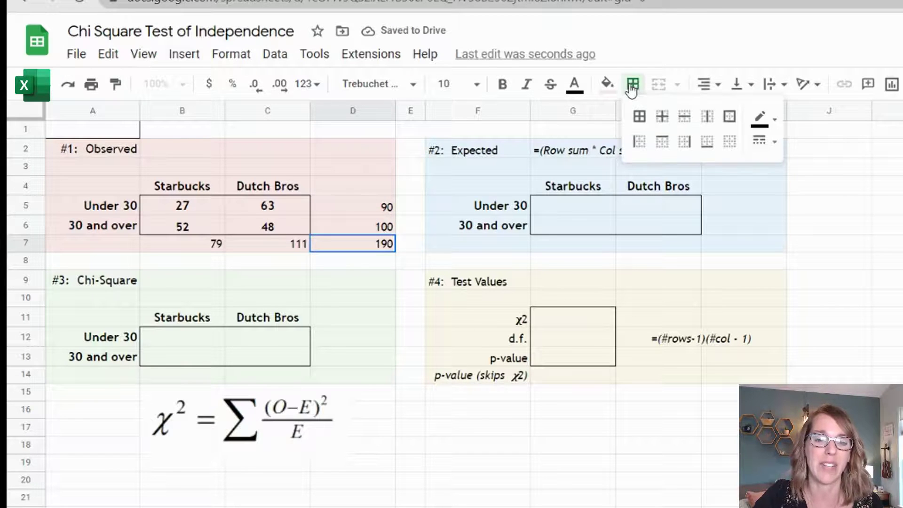
pyautogui.click(640, 118)
pyautogui.click(761, 192)
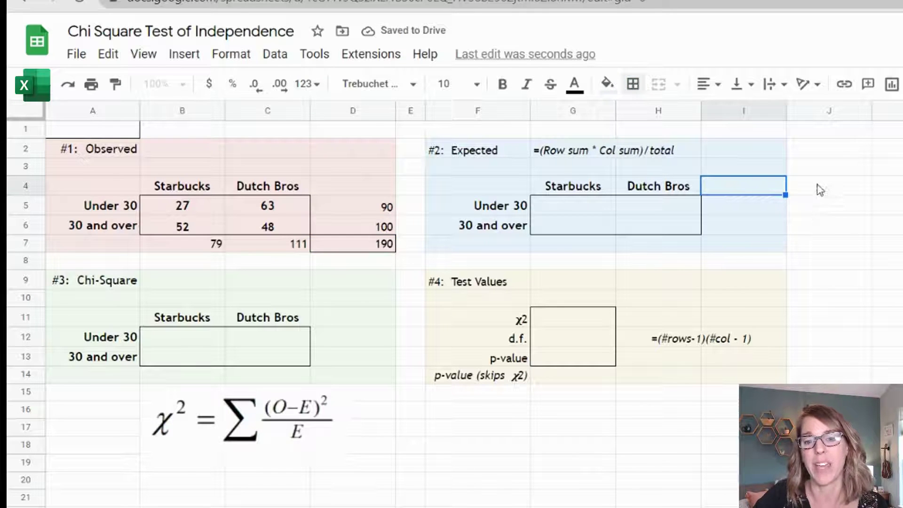
pyautogui.click(824, 150)
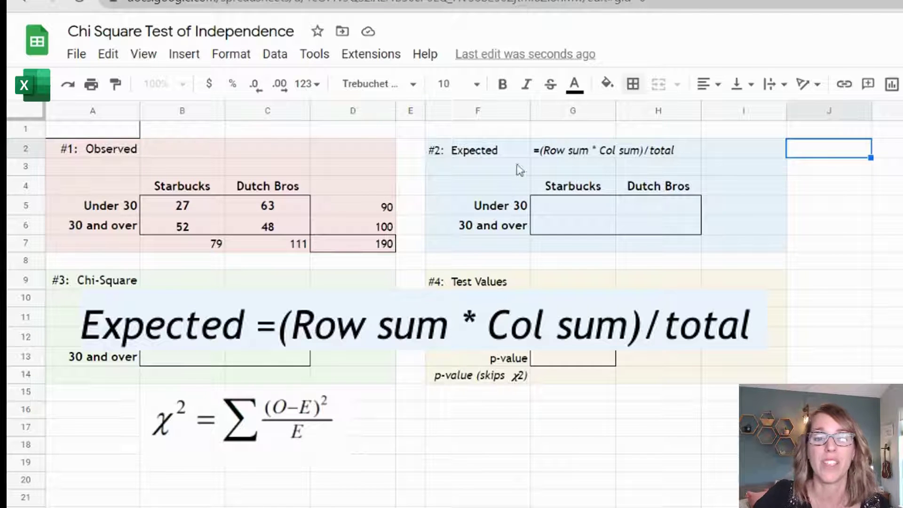
# Step: Enter the expected count for Under 30 Starbucks in G5 as =D5*B7/D7
pyautogui.click(592, 198)
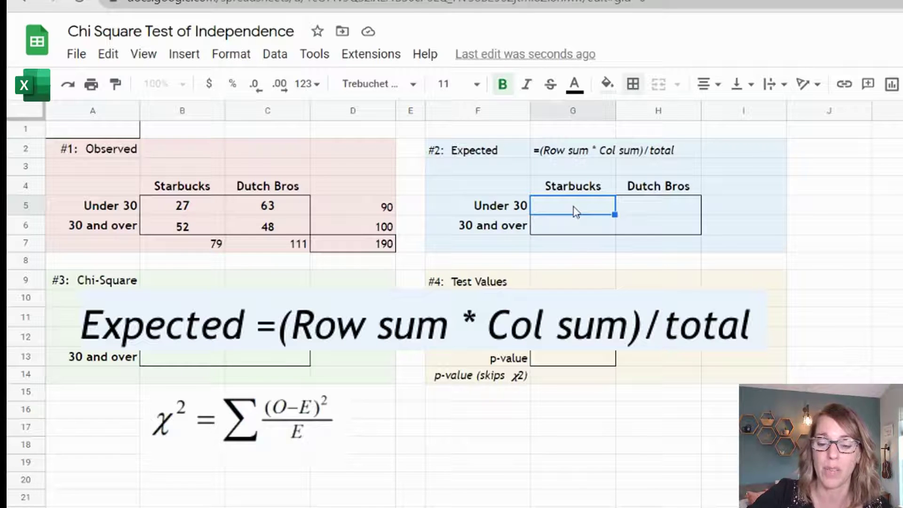
pyautogui.write('=')
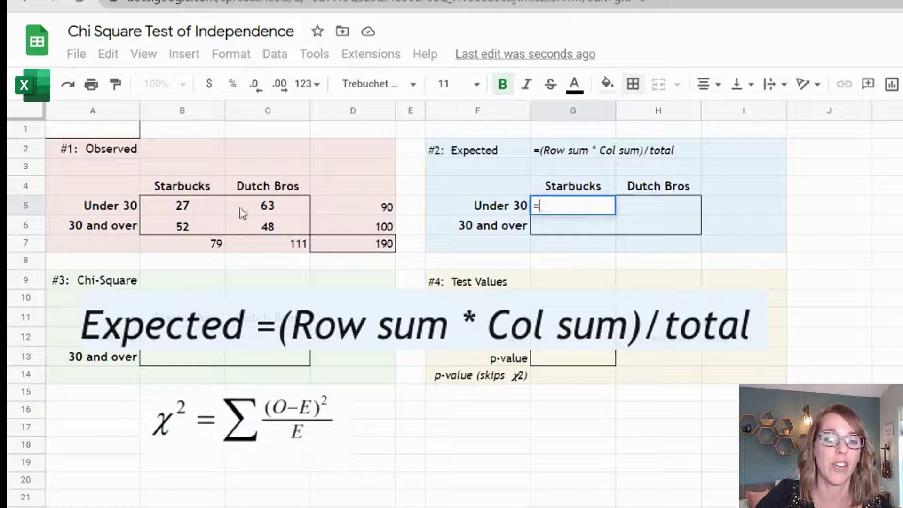
pyautogui.click(367, 207)
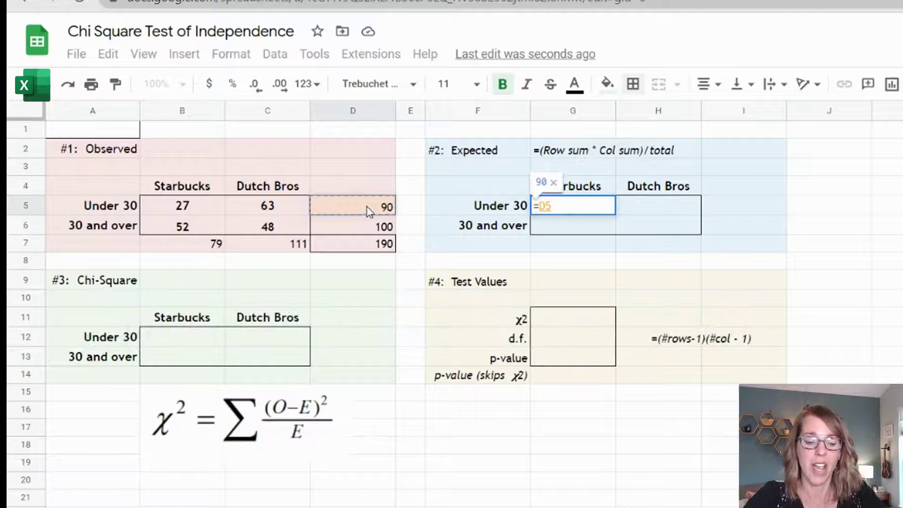
pyautogui.write('*')
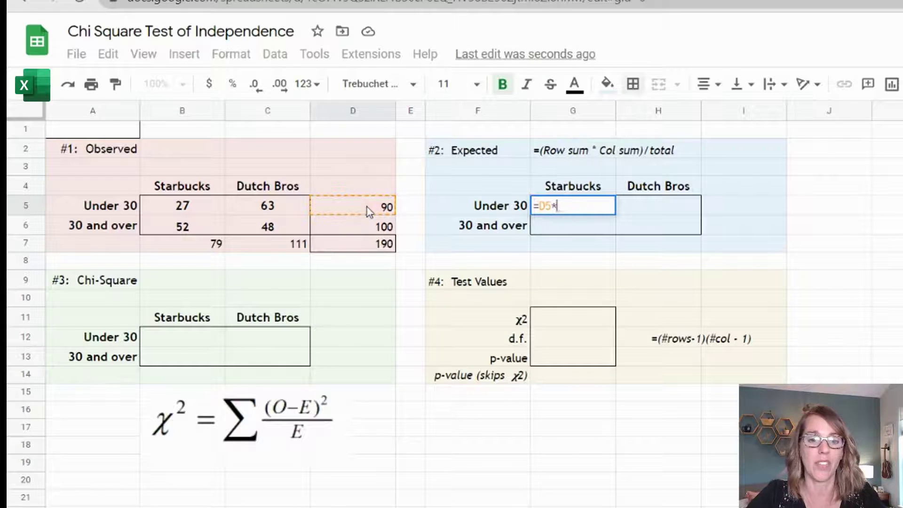
pyautogui.click(177, 248)
pyautogui.write('/')
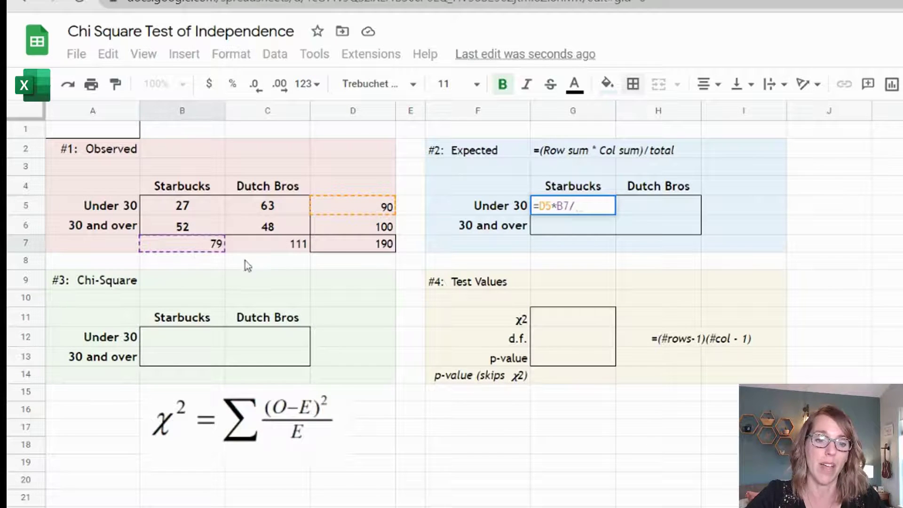
pyautogui.click(367, 249)
pyautogui.press('Return')
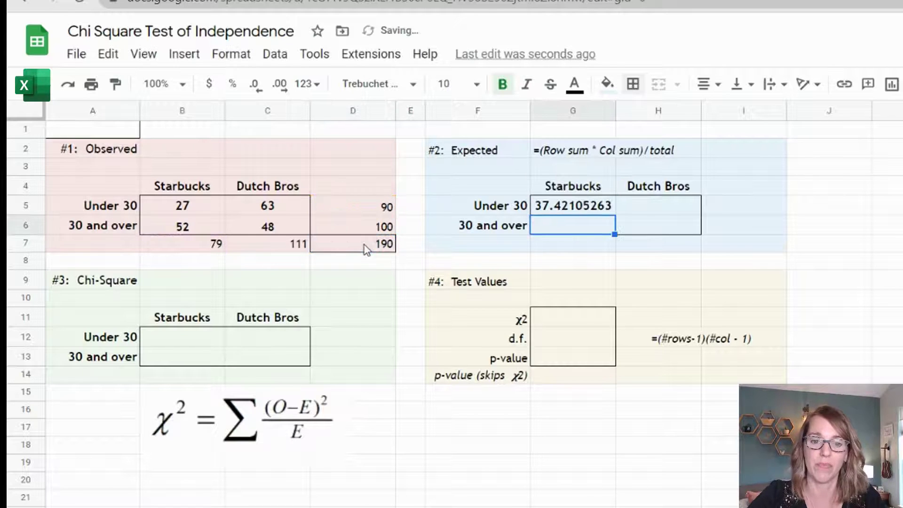
# Step: Enter the expected count for Under 30 Dutch Bros in H5 as =D5*C7/D7
pyautogui.click(670, 207)
pyautogui.write('=')
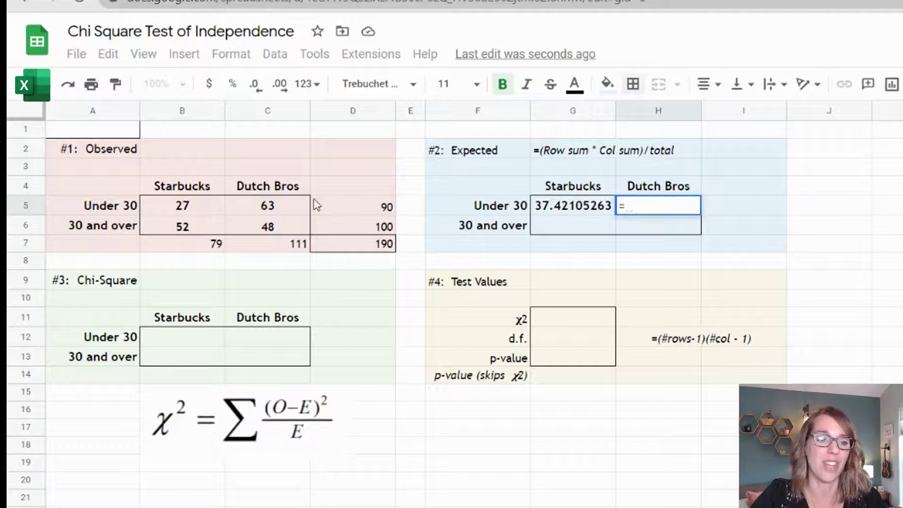
pyautogui.click(368, 206)
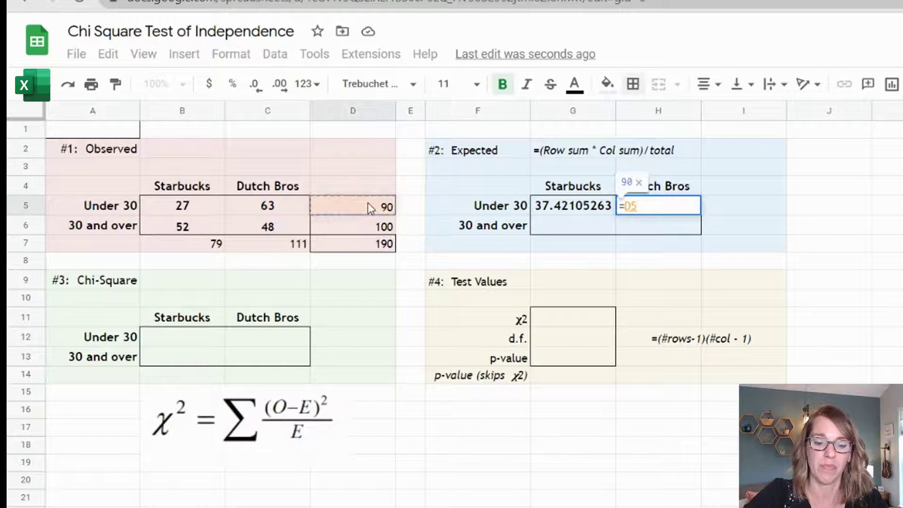
pyautogui.write('*')
pyautogui.click(289, 247)
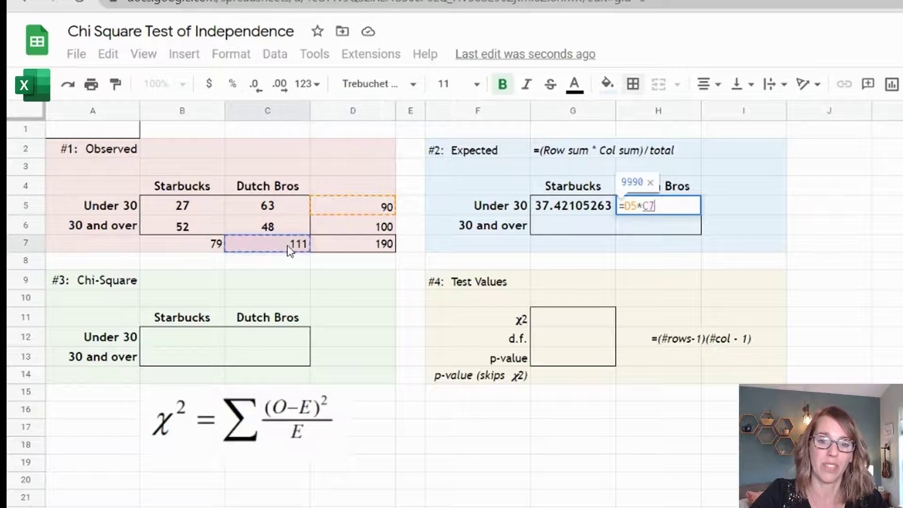
pyautogui.write('/')
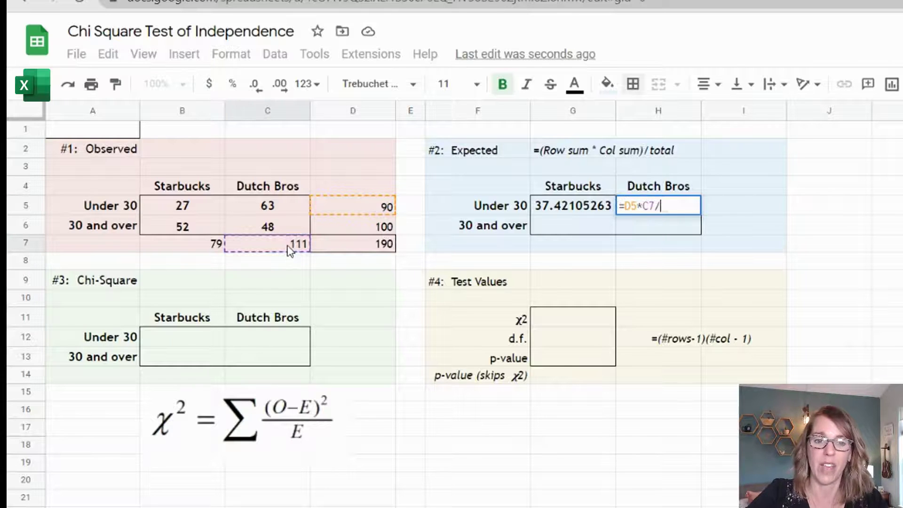
pyautogui.click(353, 247)
pyautogui.press('Return')
# Step: Enter the expected count for 30 and over Starbucks in G6 as =D6*B7/D7
pyautogui.click(569, 230)
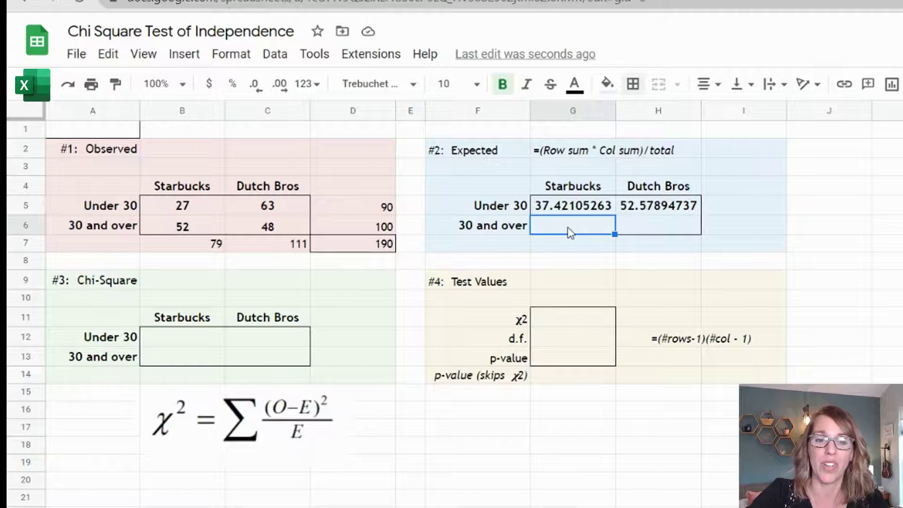
pyautogui.write('=')
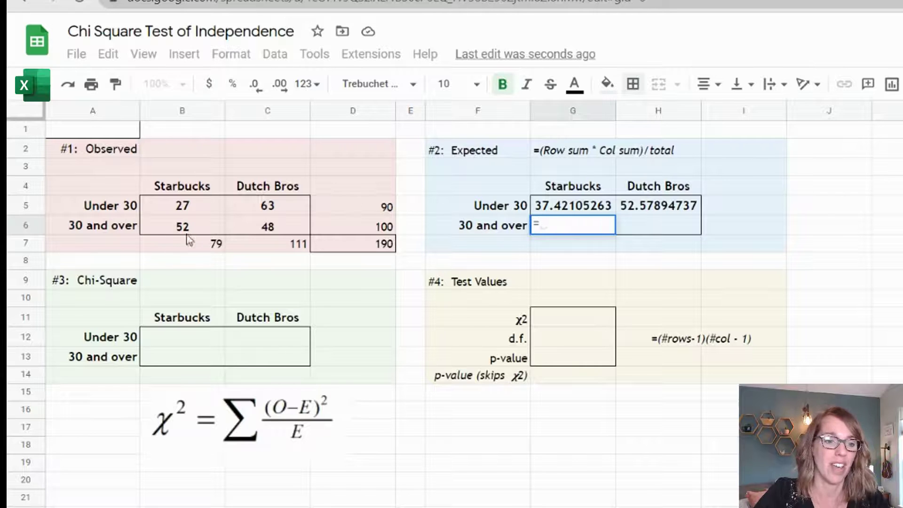
pyautogui.click(381, 227)
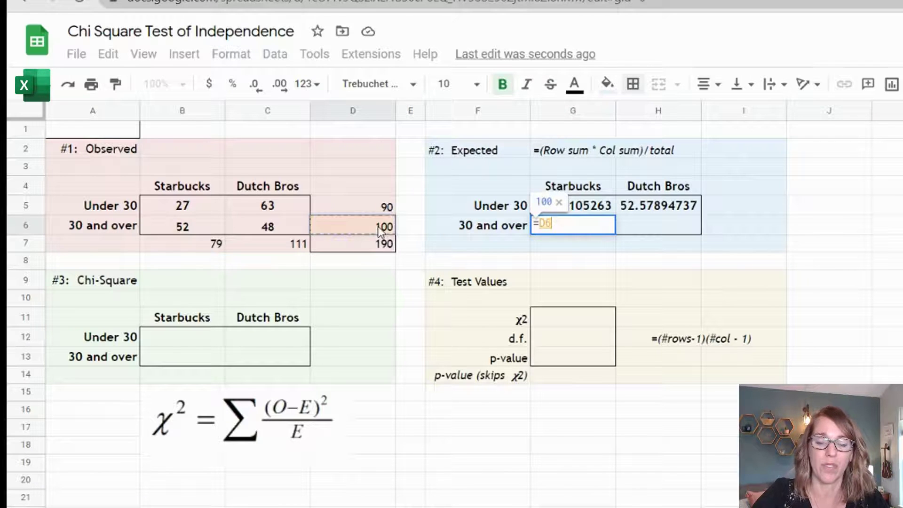
pyautogui.write('*')
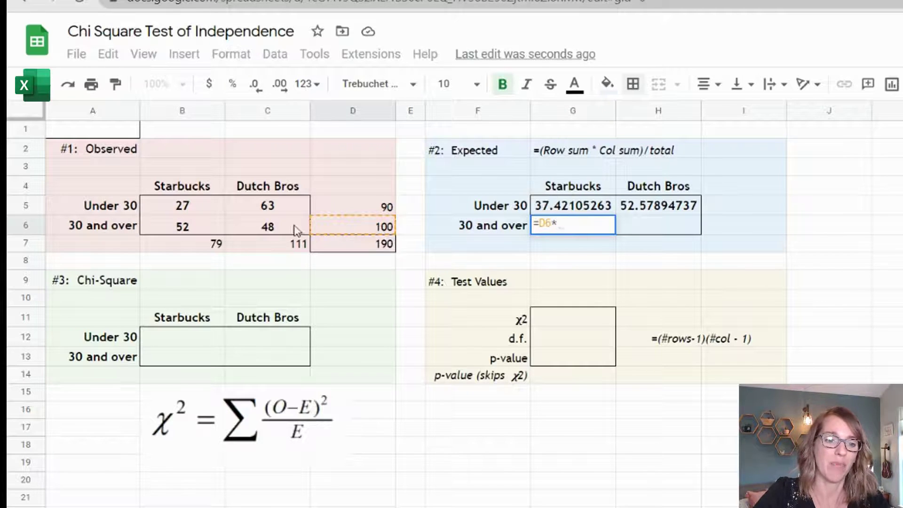
pyautogui.click(202, 245)
pyautogui.write('/')
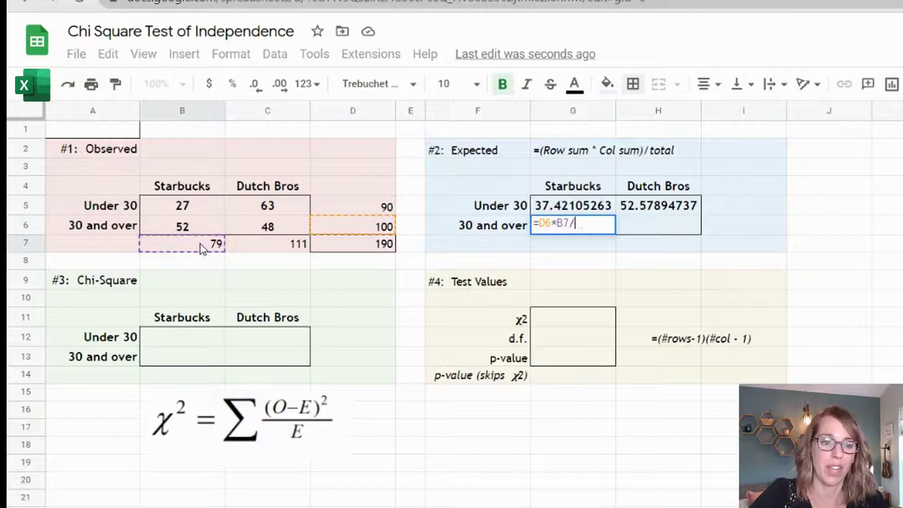
pyautogui.click(362, 251)
pyautogui.press('Return')
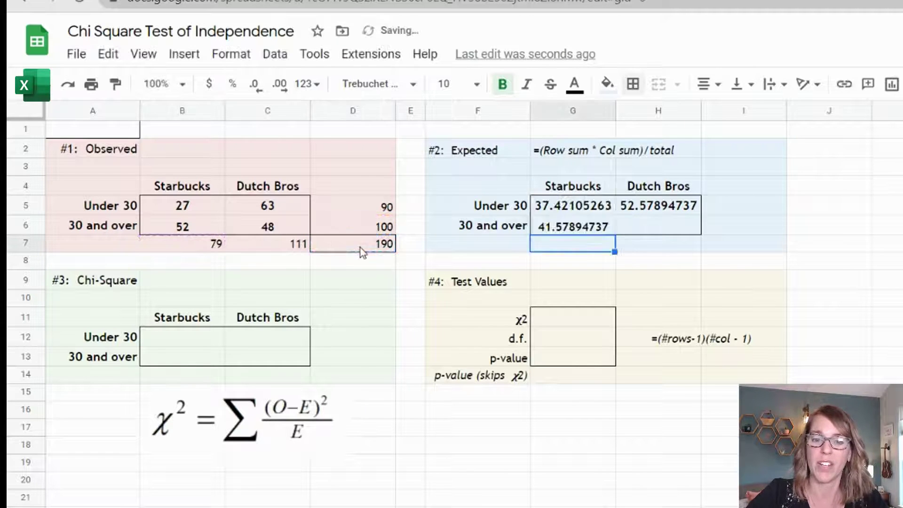
# Step: Enter the expected count for 30 and over Dutch Bros in H6 as =D6*C7/D7
pyautogui.click(662, 231)
pyautogui.write('=')
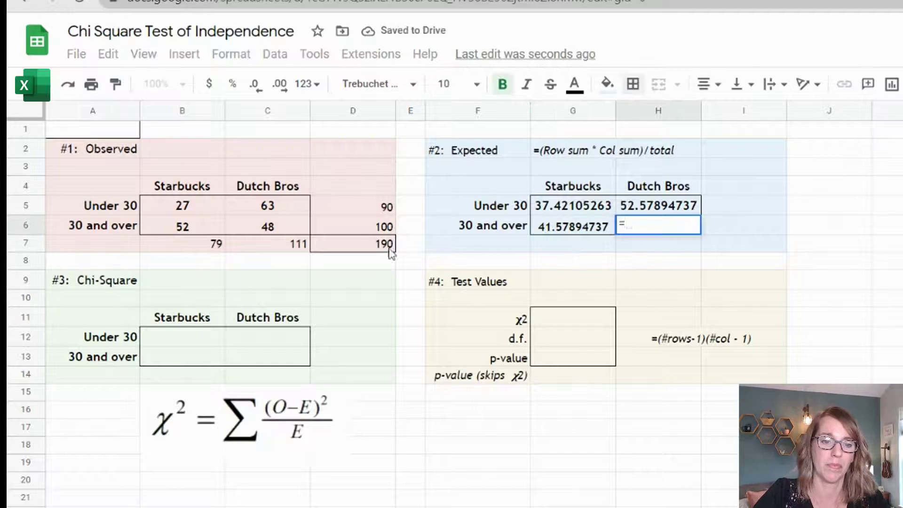
pyautogui.click(365, 227)
pyautogui.write('*')
pyautogui.click(298, 244)
pyautogui.write('/')
pyautogui.click(380, 247)
pyautogui.press('Return')
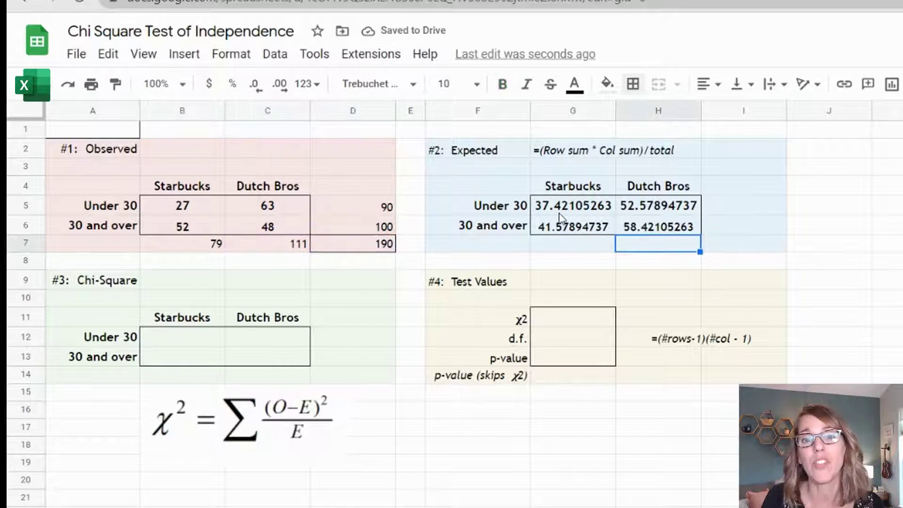
# Step: Reduce the displayed precision of the expected counts in G5:H6 to one decimal place
pyautogui.moveTo(567, 210); pyautogui.dragTo(645, 226)
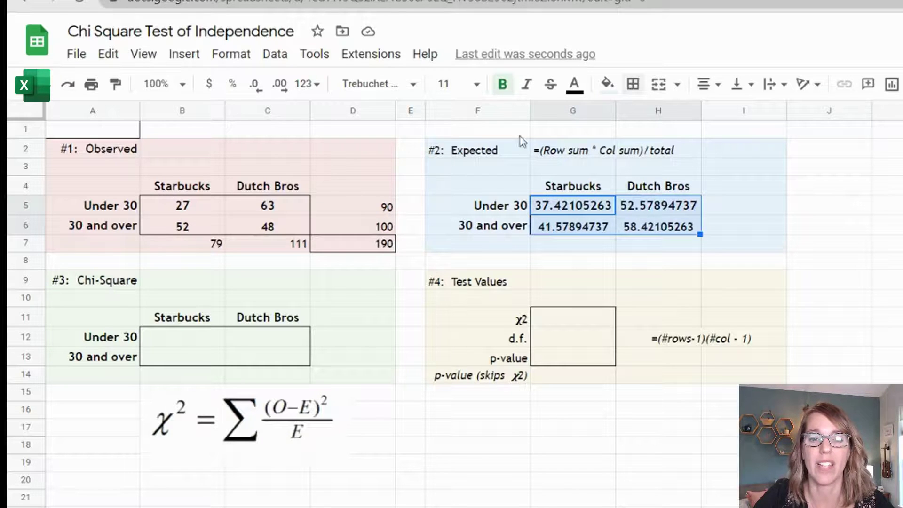
pyautogui.click(259, 93)
pyautogui.click(259, 93)
pyautogui.click(259, 93)
pyautogui.click(259, 93)
pyautogui.click(259, 93)
pyautogui.click(259, 93)
pyautogui.click(258, 93)
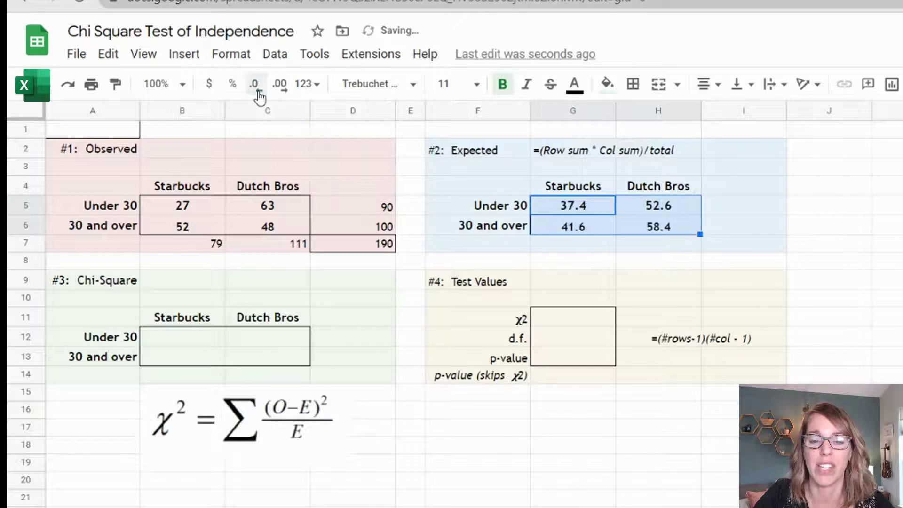
# Step: Total the expected counts by row in I5 as =SUM(G5:H5) and fill the formula down to I6
pyautogui.click(754, 208)
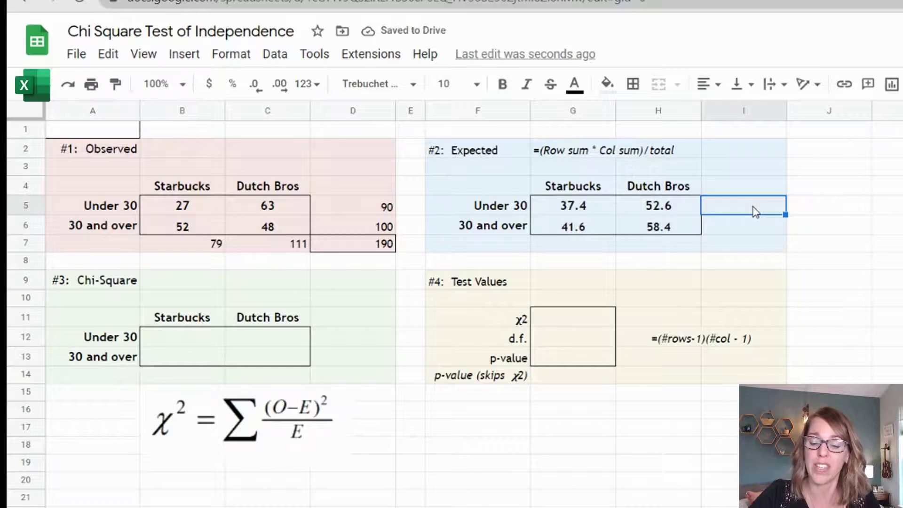
pyautogui.write('=sum(')
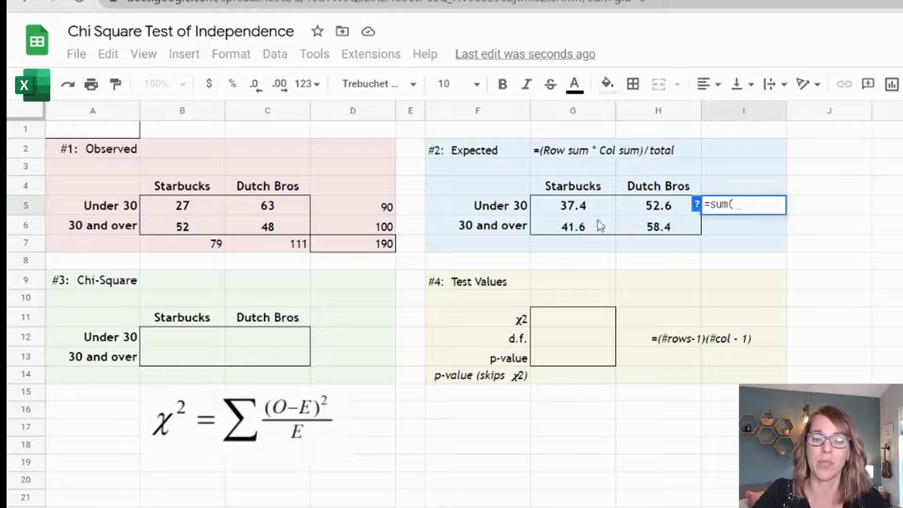
pyautogui.moveTo(581, 210); pyautogui.dragTo(649, 206)
pyautogui.press('Return')
pyautogui.moveTo(785, 214); pyautogui.dragTo(783, 234)
# Step: Total the expected counts by column with =SUM(G5:G6) in G7 and =SUM(H5:H6) in H7
pyautogui.click(587, 242)
pyautogui.write('=sum(')
pyautogui.moveTo(573, 206); pyautogui.dragTo(573, 226)
pyautogui.press('Tab')
pyautogui.rightClick(677, 207)
pyautogui.press('Escape')
pyautogui.write('=sum(')
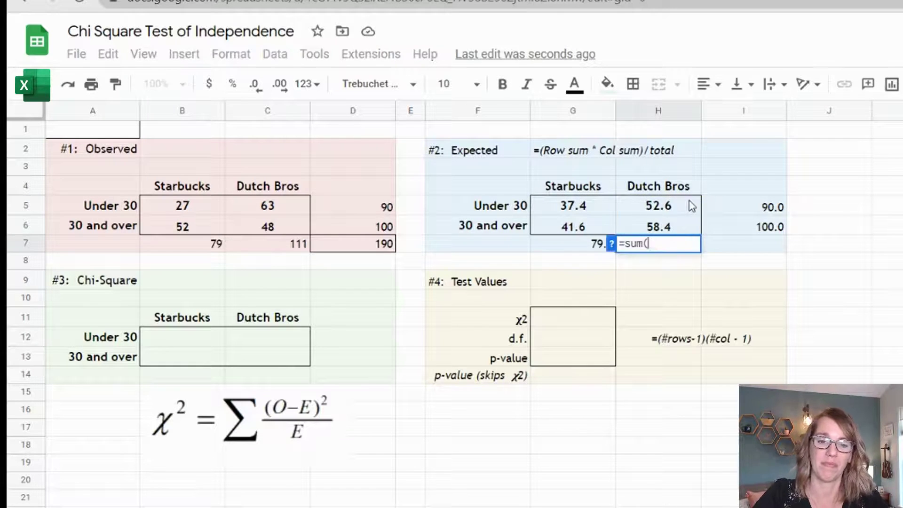
pyautogui.moveTo(659, 205); pyautogui.dragTo(659, 227)
pyautogui.press('Tab')
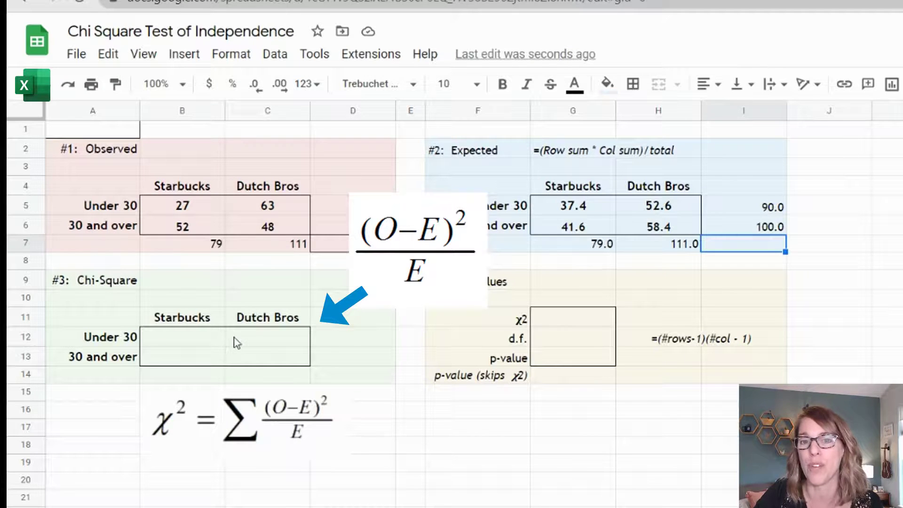
# Step: Enter the chi-square component for Under 30 Starbucks in B12 as =(B5-G5)^2/G5
pyautogui.click(204, 337)
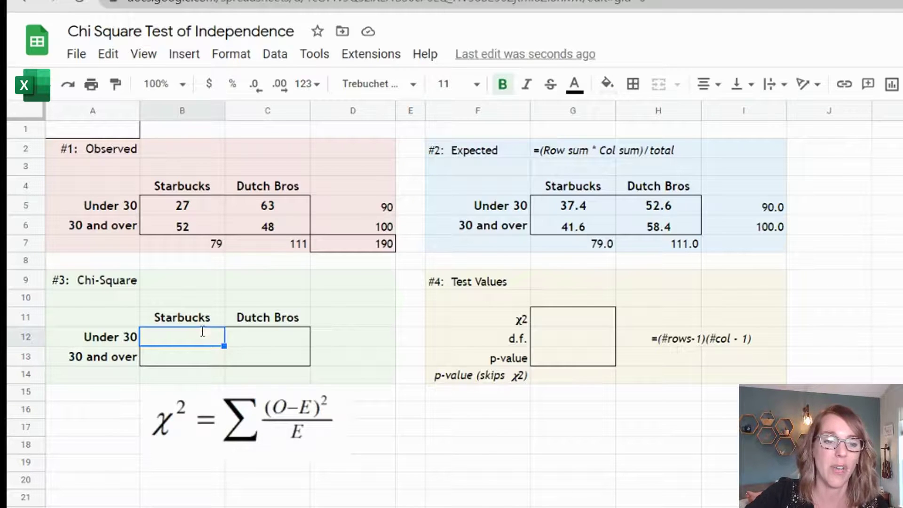
pyautogui.write('=(')
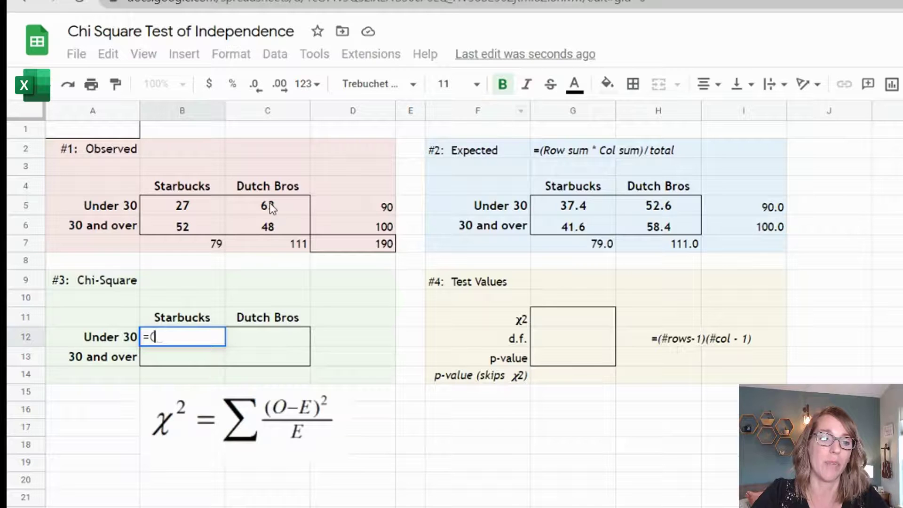
pyautogui.click(202, 199)
pyautogui.write('-')
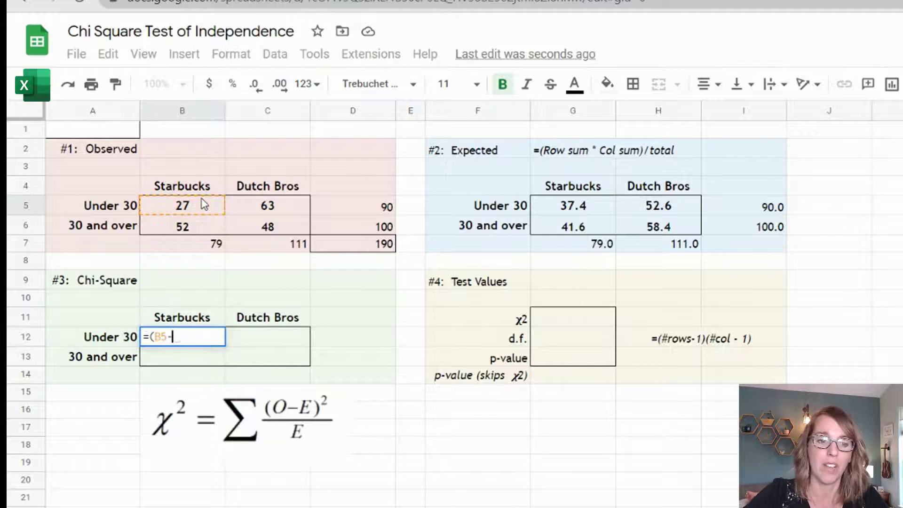
pyautogui.click(585, 214)
pyautogui.write(')^2')
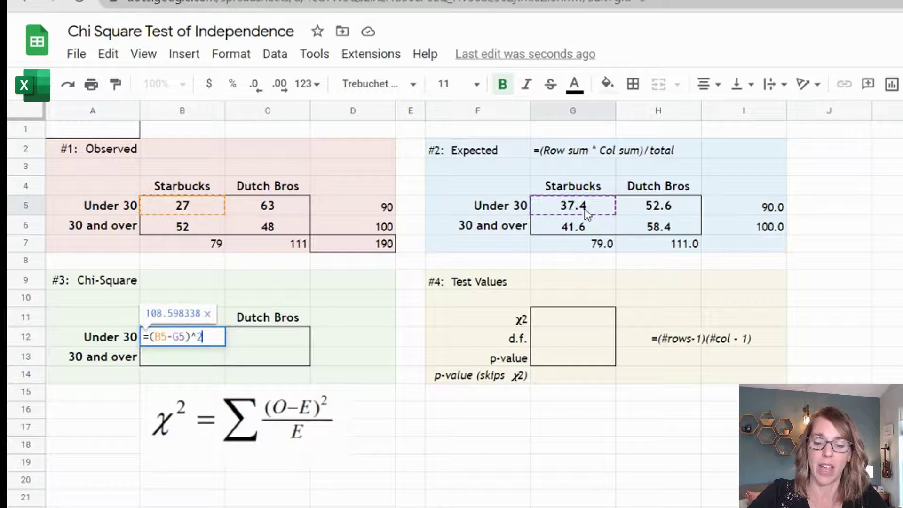
pyautogui.write('/')
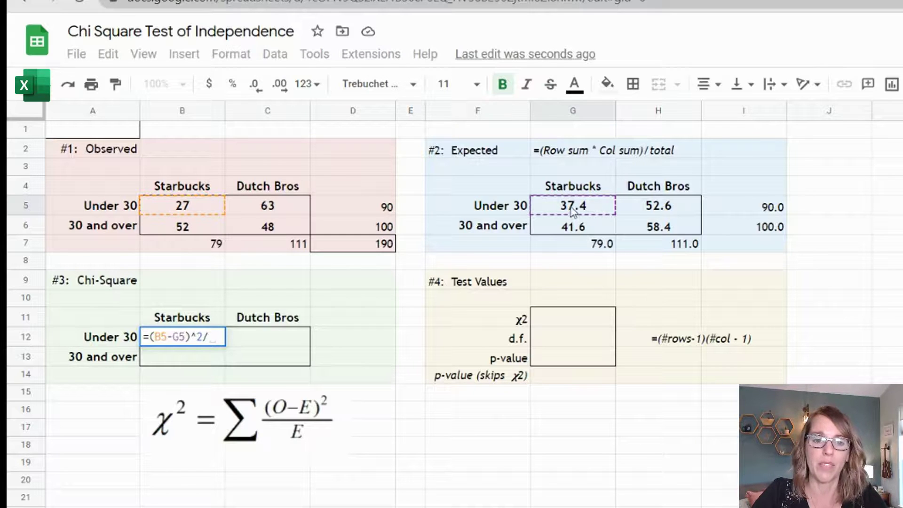
pyautogui.click(572, 210)
pyautogui.press('Return')
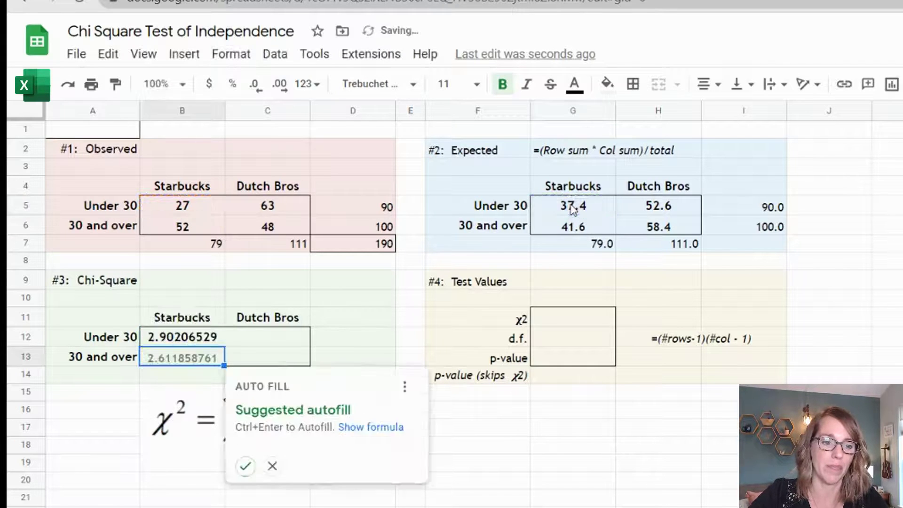
# Step: Enter the chi-square component for Under 30 Dutch Bros in C12 as =(C5-H5)^2/H5
pyautogui.click(256, 343)
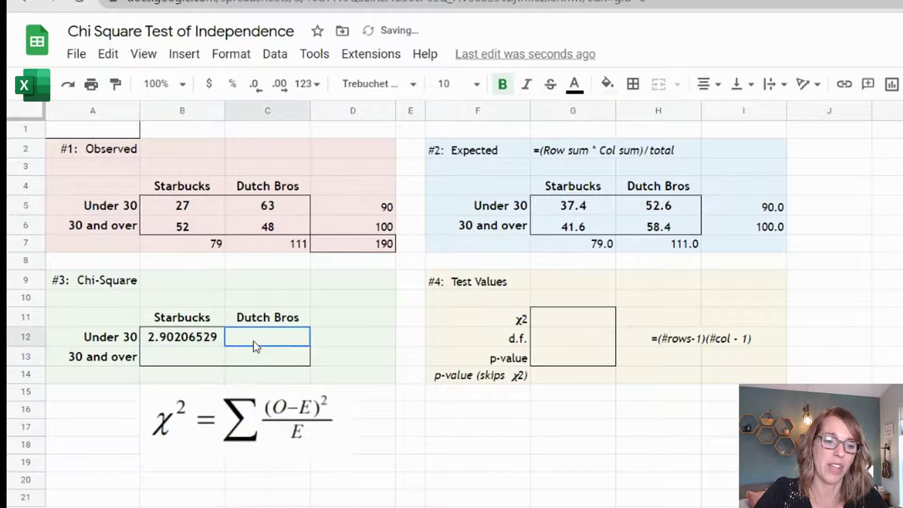
pyautogui.write('=')
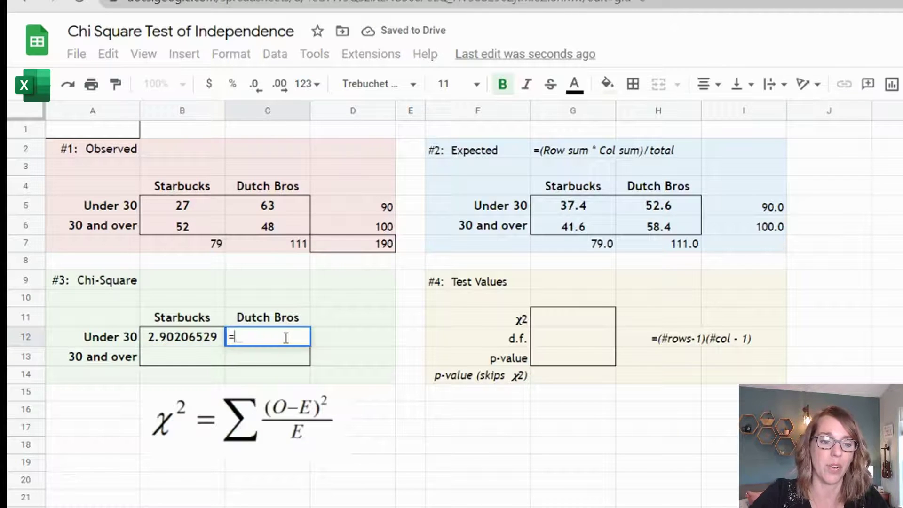
pyautogui.write('(')
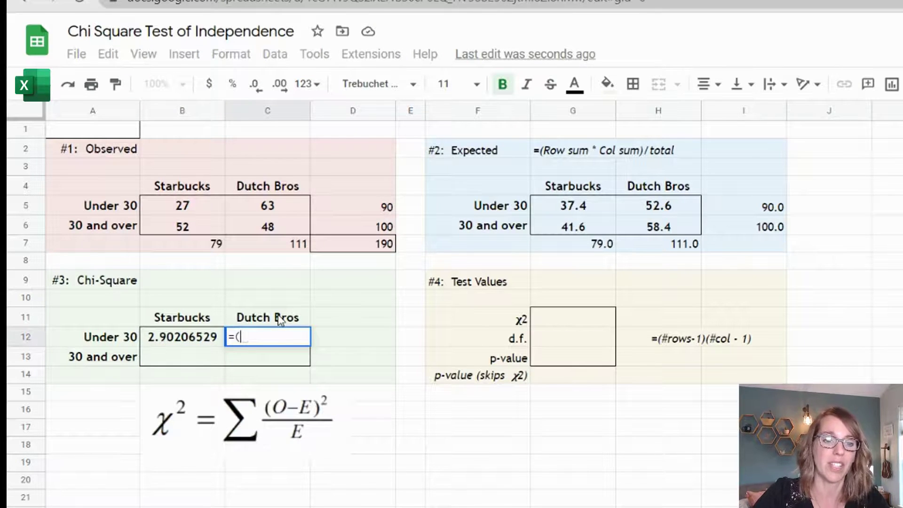
pyautogui.click(271, 208)
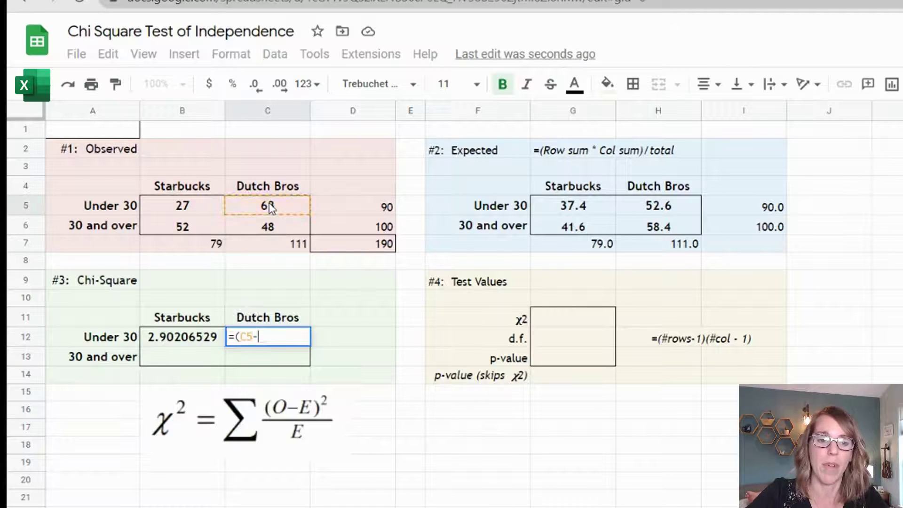
pyautogui.write('-')
pyautogui.click(669, 209)
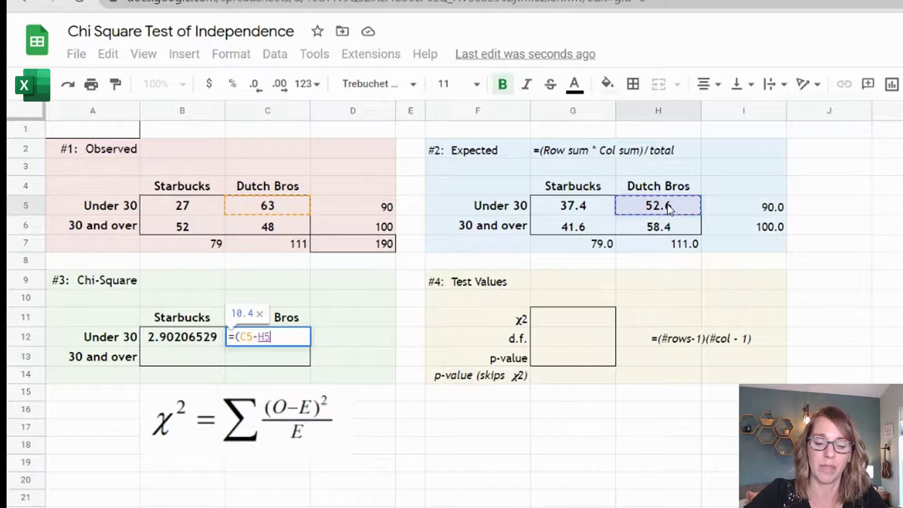
pyautogui.write(')^2')
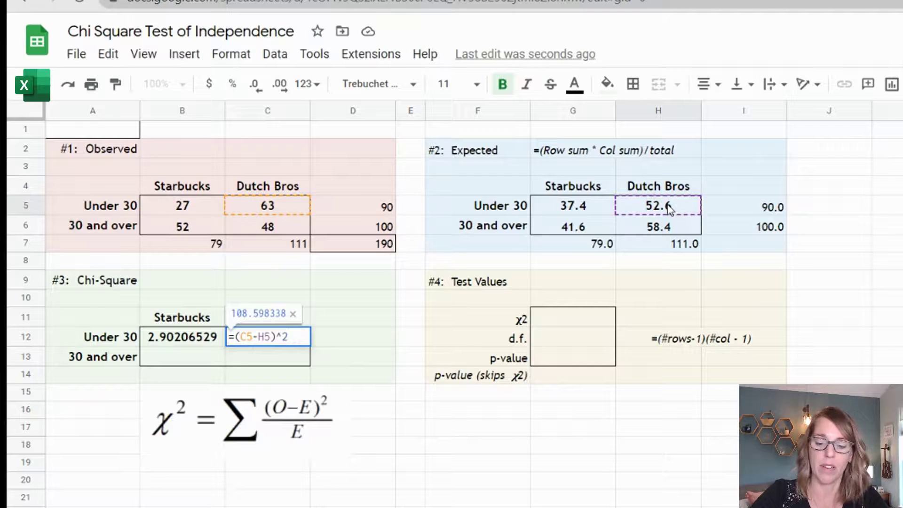
pyautogui.write('/')
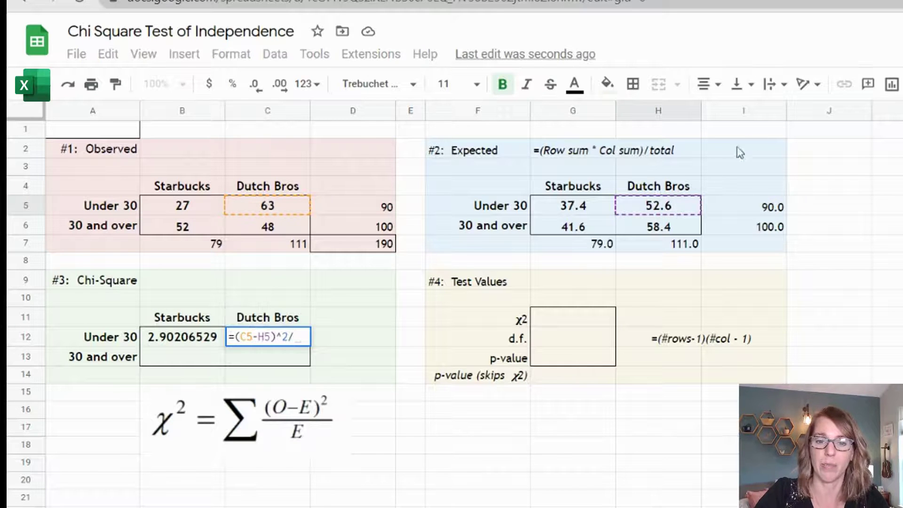
pyautogui.click(674, 211)
pyautogui.press('Return')
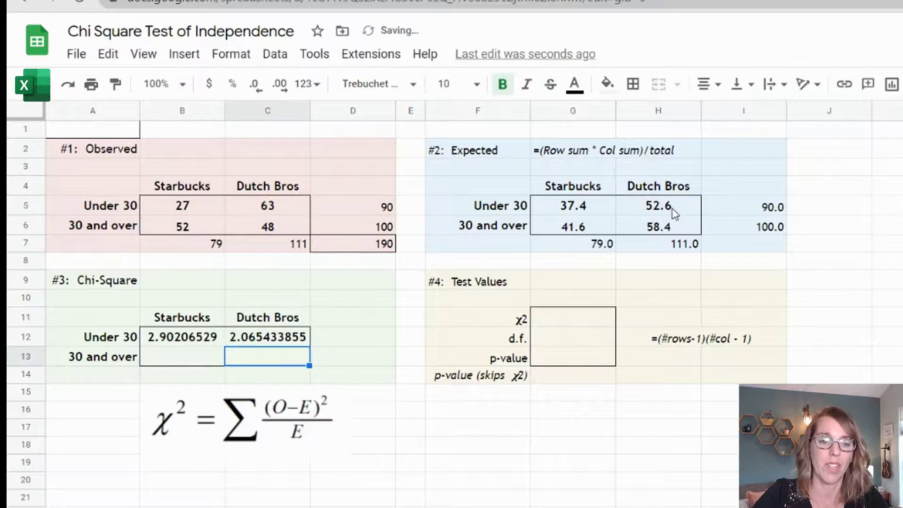
# Step: Enter the chi-square component for 30 and over Starbucks in B13 as =(B6-G6)^2/G6
pyautogui.click(172, 357)
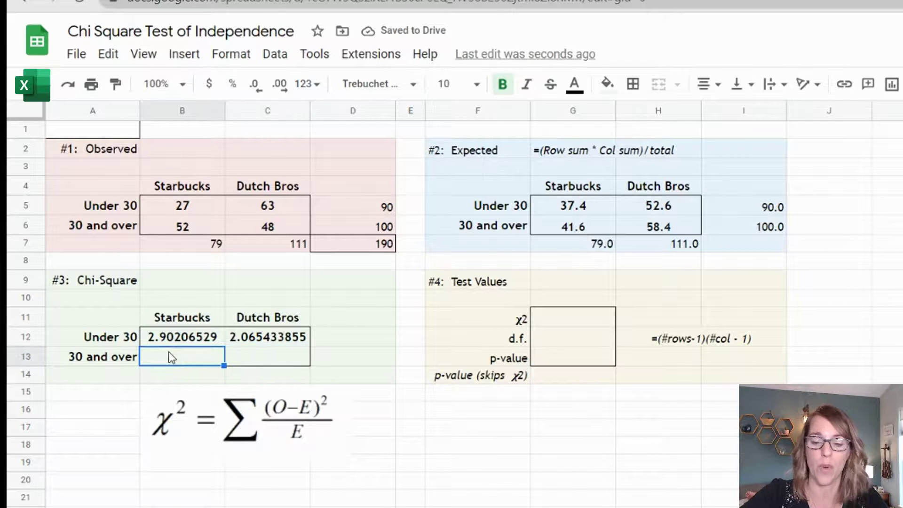
pyautogui.write('=(')
pyautogui.click(197, 227)
pyautogui.write('-')
pyautogui.click(579, 229)
pyautogui.write(')^2/')
pyautogui.click(579, 234)
pyautogui.press('Tab')
# Step: Enter the chi-square component for 30 and over Dutch Bros in C13 as =(C6-H6)^2/H6
pyautogui.write('=(')
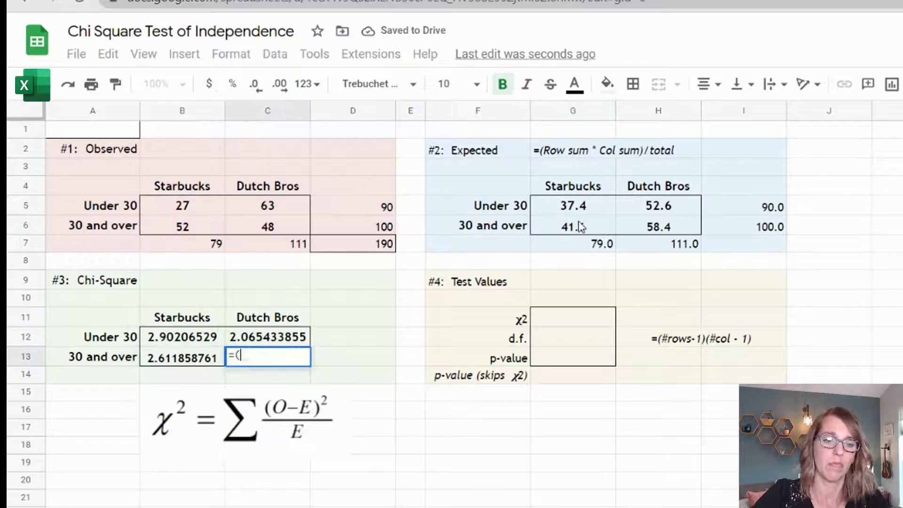
pyautogui.click(197, 231)
pyautogui.write('-')
pyautogui.press('BackSpace')
pyautogui.press('BackSpace')
pyautogui.press('BackSpace')
pyautogui.write('C6-H6')
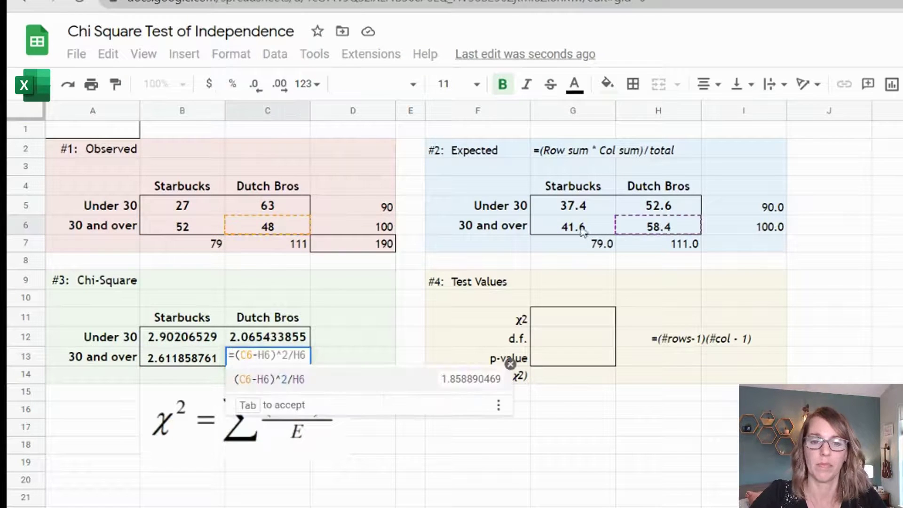
pyautogui.write(')^2/H6')
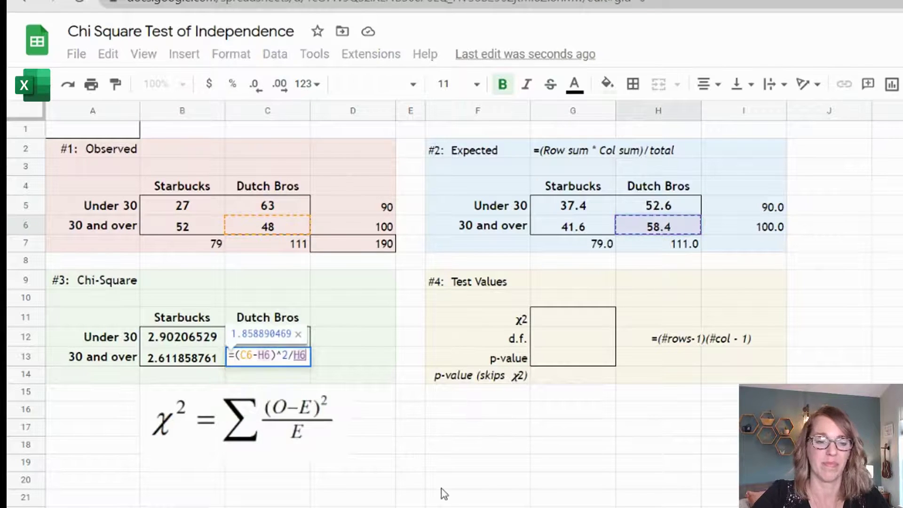
pyautogui.press('Return')
pyautogui.click(345, 363)
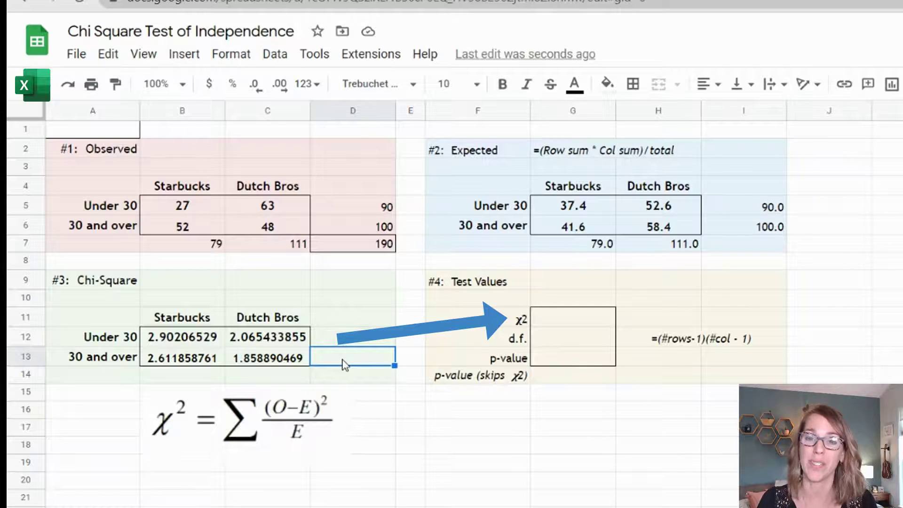
# Step: Compute the χ2 statistic in G11 as =SUM(B12:C13) and enter 1 as the degrees of freedom in G12
pyautogui.click(574, 320)
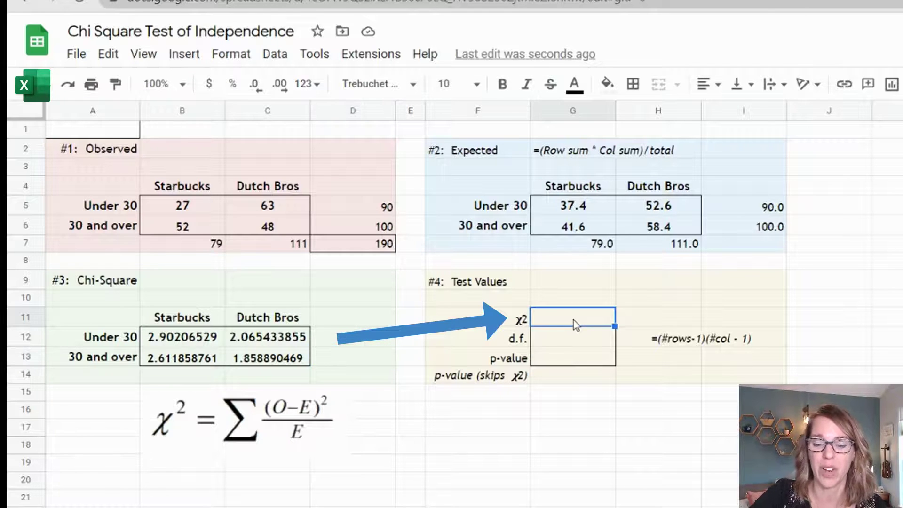
pyautogui.write('=sum(')
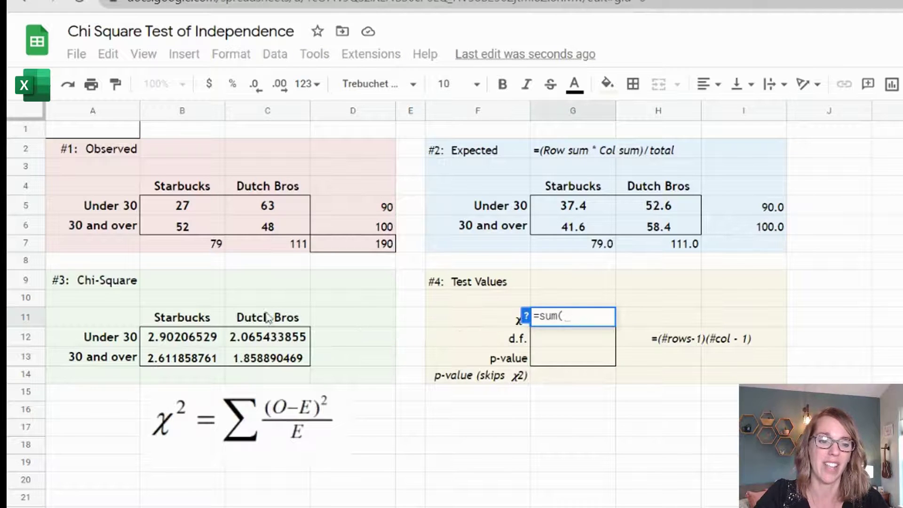
pyautogui.click(196, 341)
pyautogui.moveTo(199, 340); pyautogui.dragTo(256, 356)
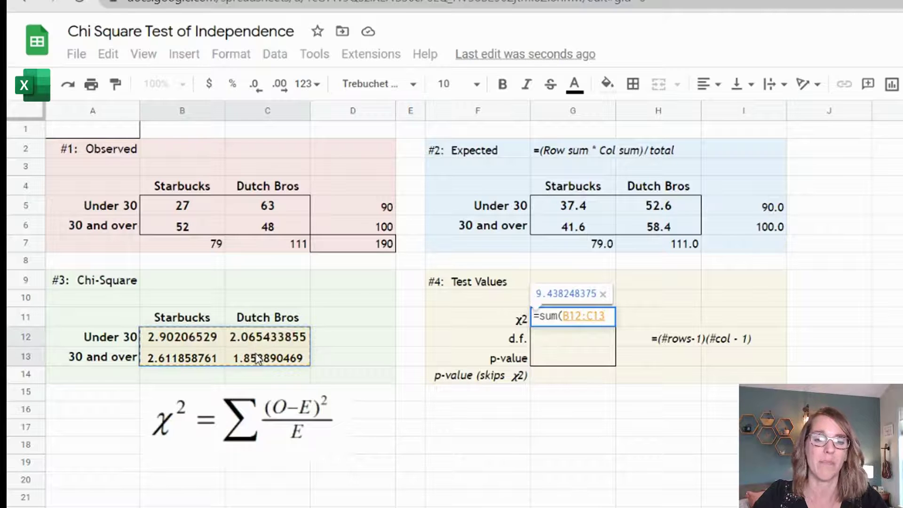
pyautogui.press('Return')
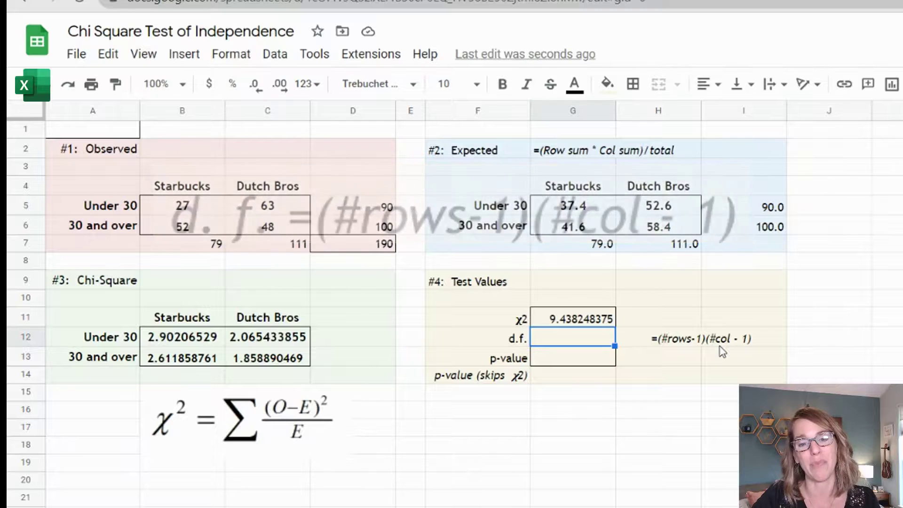
pyautogui.write('1')
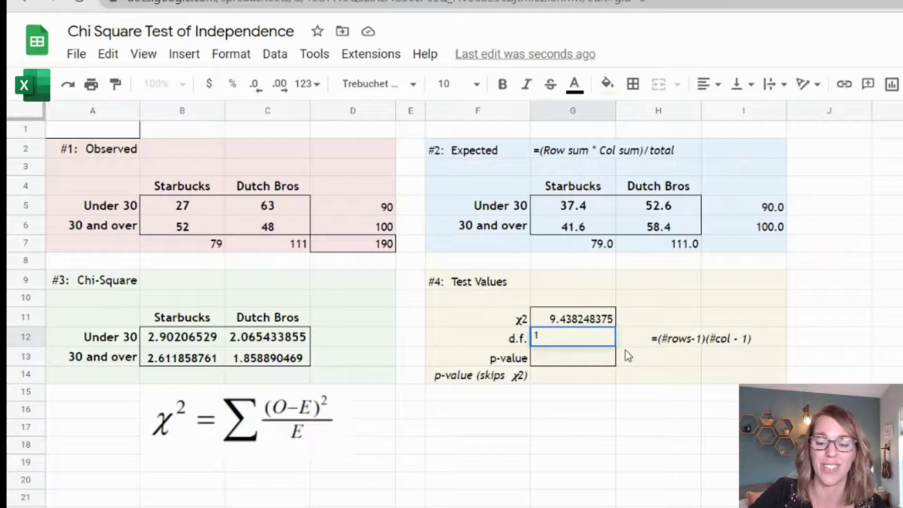
pyautogui.press('Return')
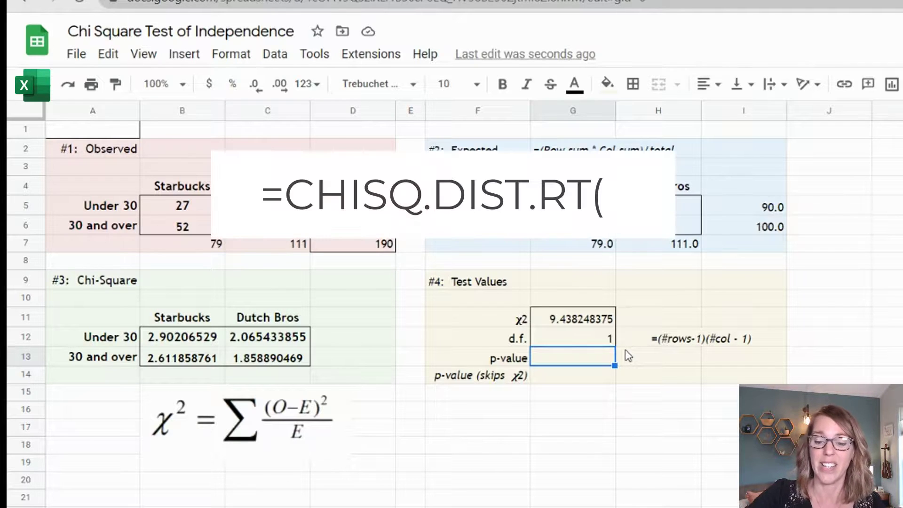
# Step: Compute the p-value in G13 from the χ2 statistic and degrees of freedom as =CHISQ.DIST.RT(G11,G12)
pyautogui.write('=')
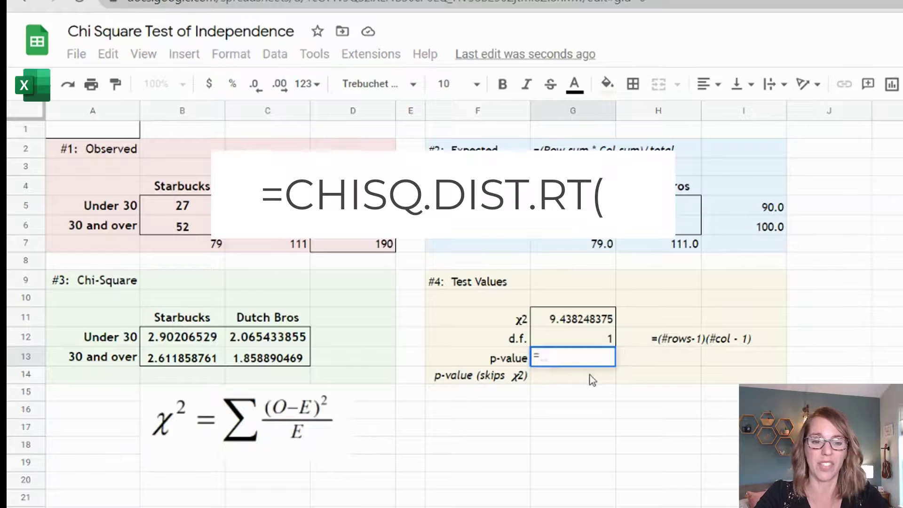
pyautogui.write('chisq')
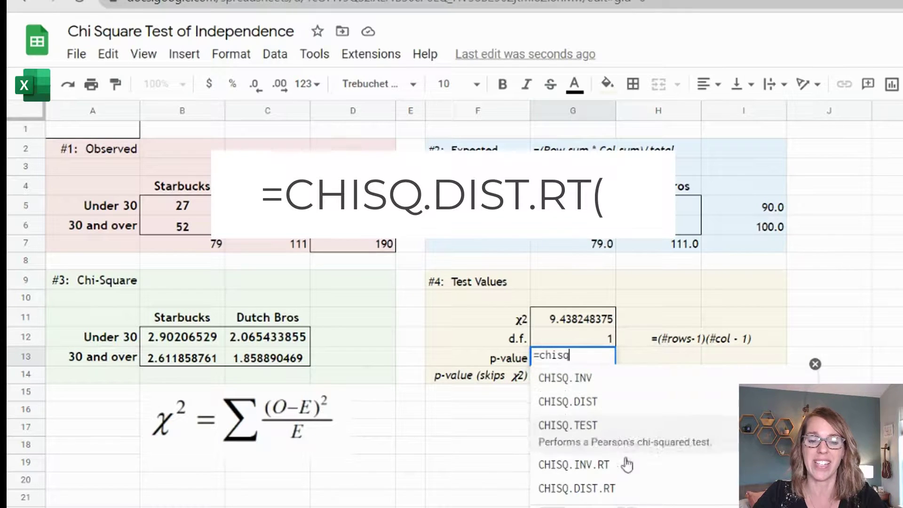
pyautogui.click(617, 484)
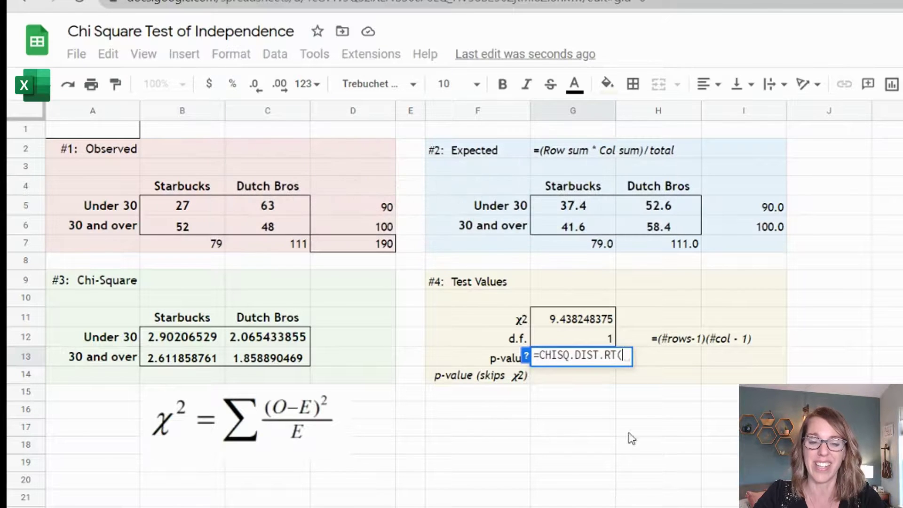
pyautogui.click(589, 325)
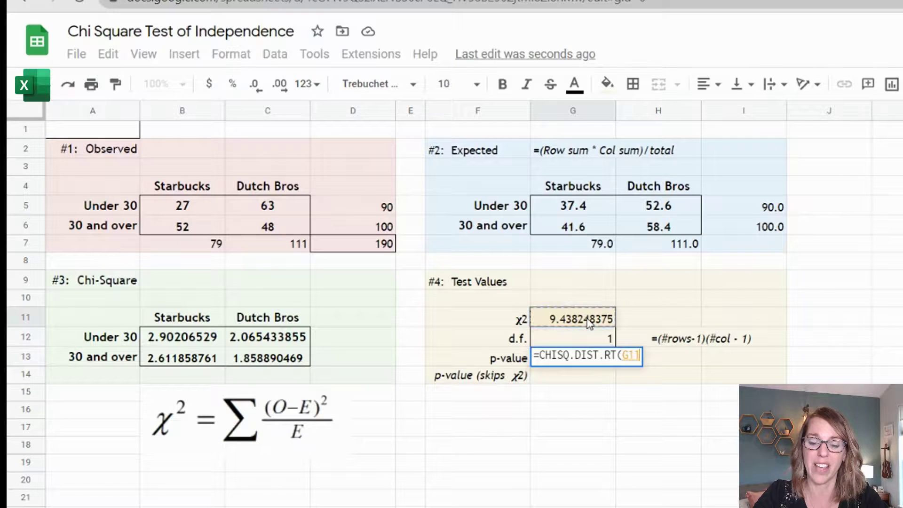
pyautogui.write(',')
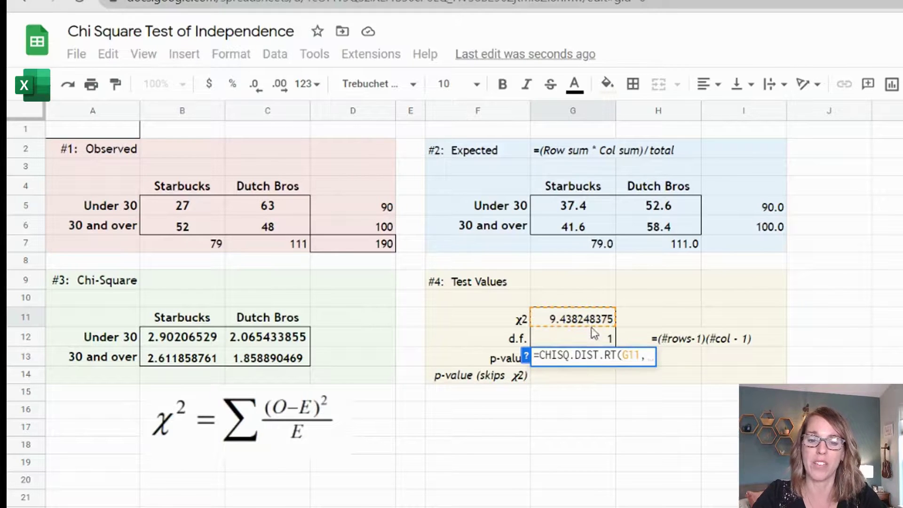
pyautogui.click(599, 339)
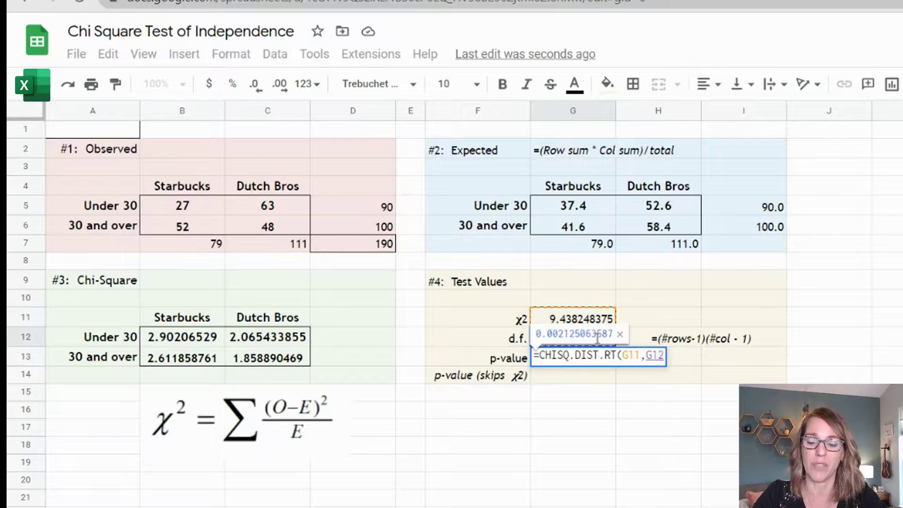
pyautogui.press('Return')
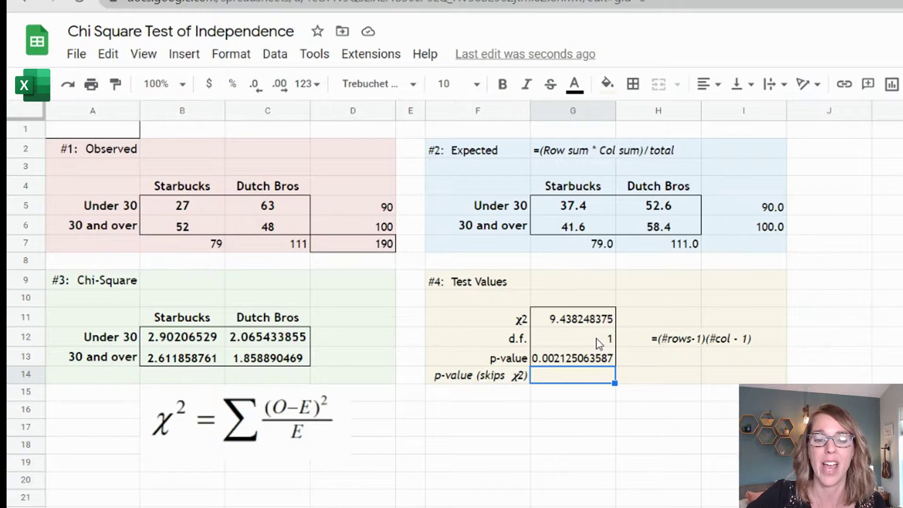
# Step: Compute the p-value that skips χ2 in G14 from the observed and expected counts as =CHITEST(B5:C6,G5:H6)
pyautogui.write('=')
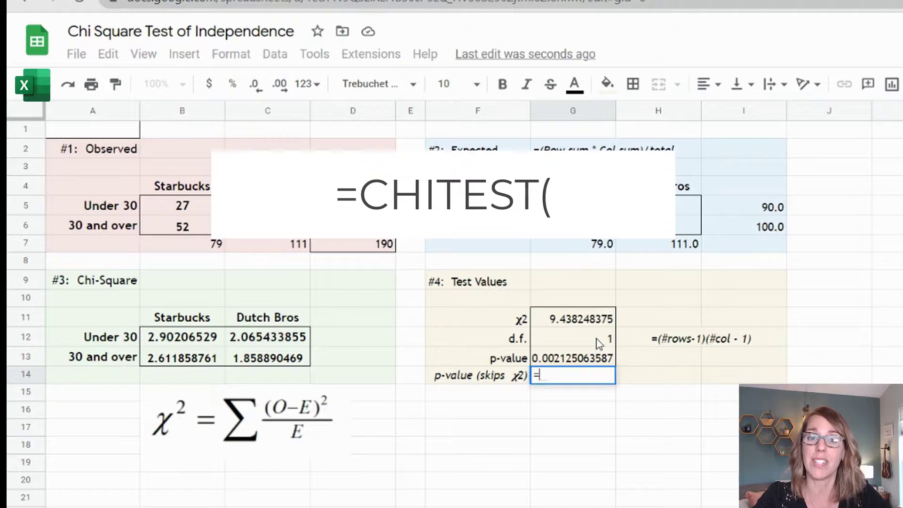
pyautogui.write('chi')
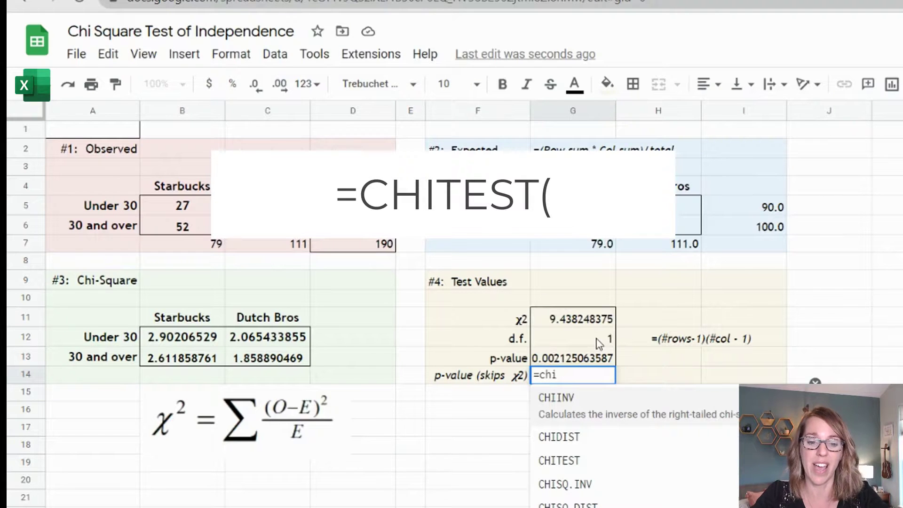
pyautogui.click(583, 460)
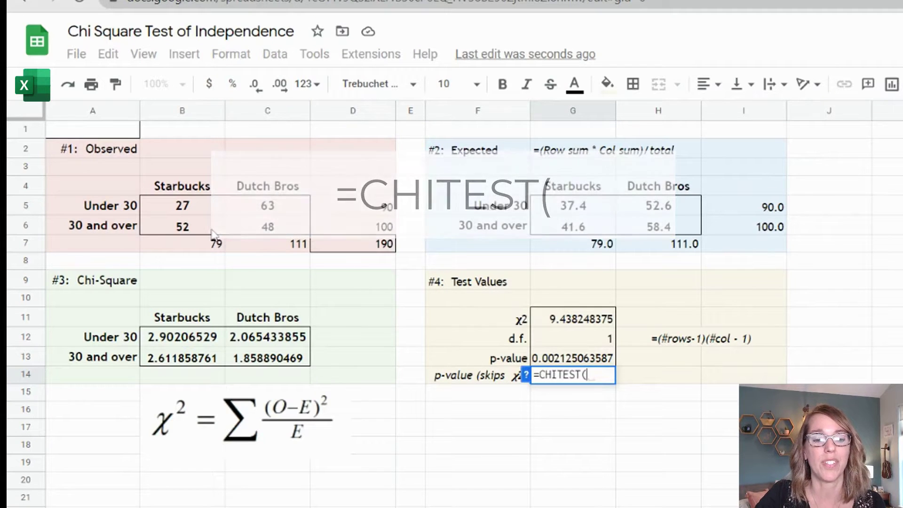
pyautogui.moveTo(182, 206); pyautogui.dragTo(270, 226)
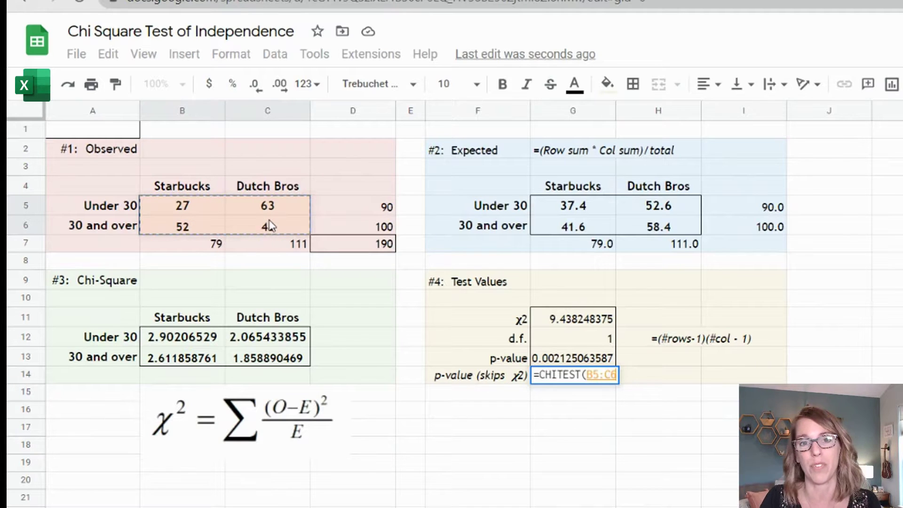
pyautogui.write(',')
pyautogui.moveTo(569, 207); pyautogui.dragTo(651, 225)
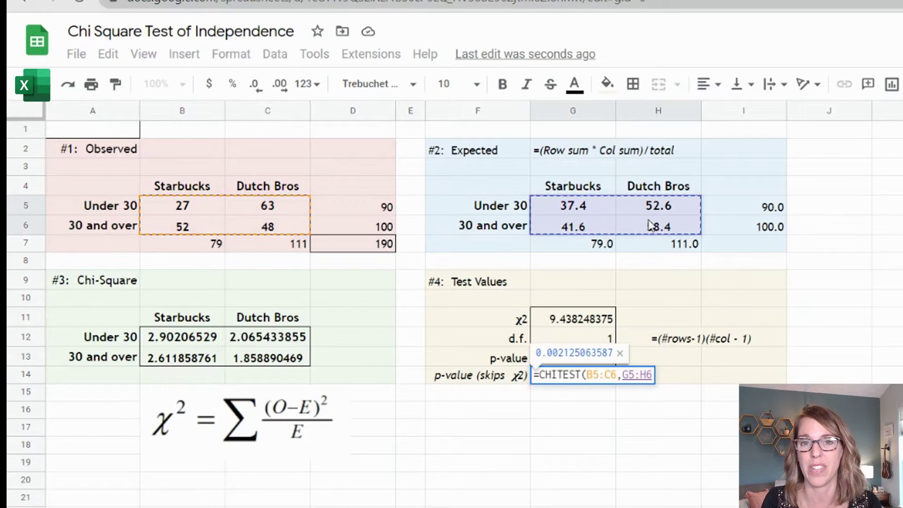
pyautogui.press('Return')
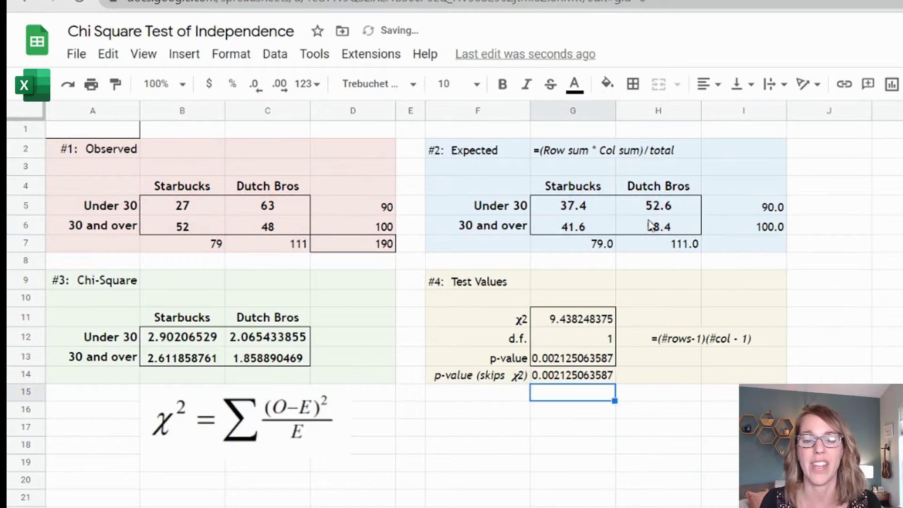